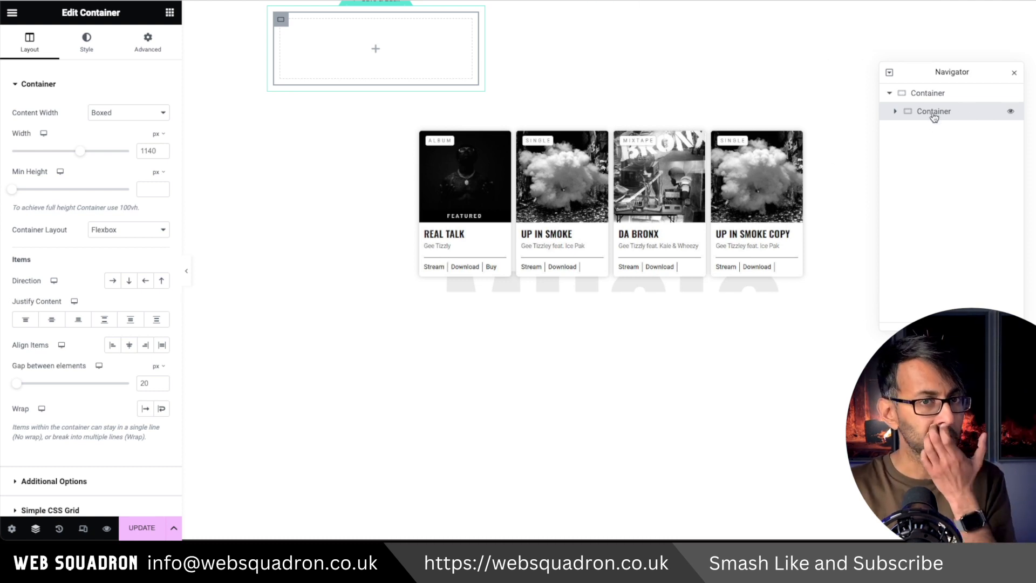
Set the inner container's background to the post's Featured Image with the Cover display size.
left_click(89, 51)
left_click(112, 139)
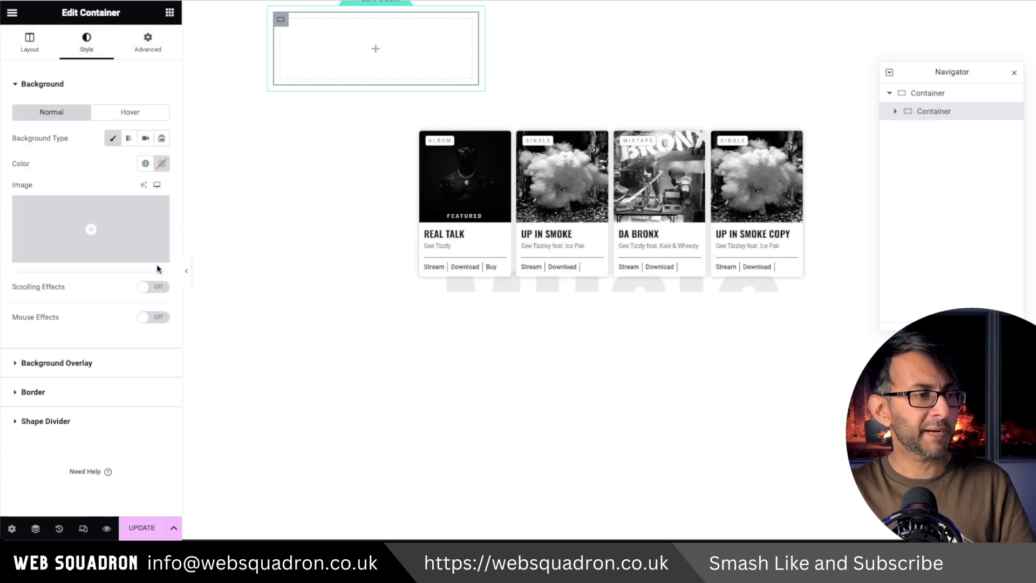
left_click(161, 255)
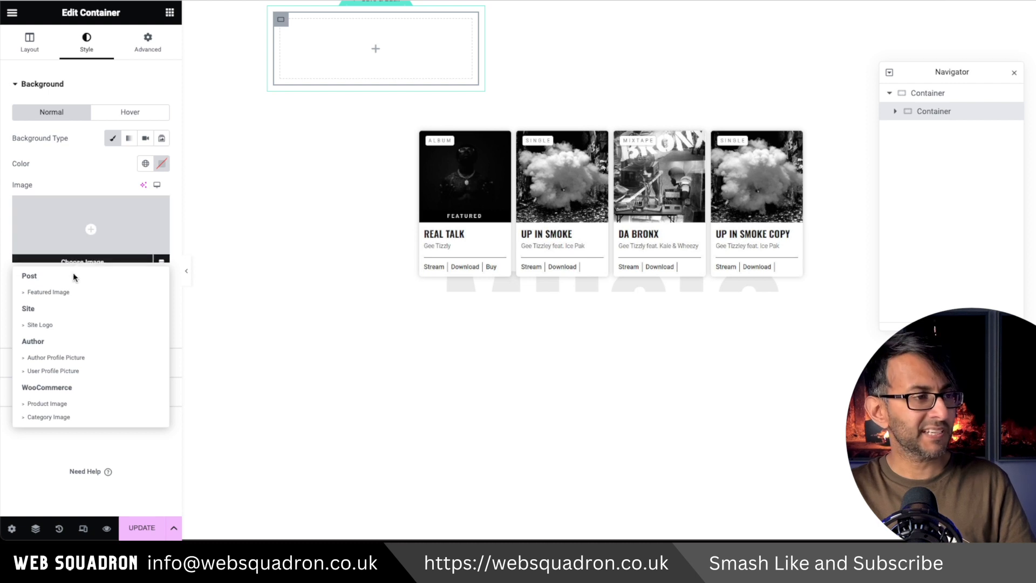
left_click(60, 292)
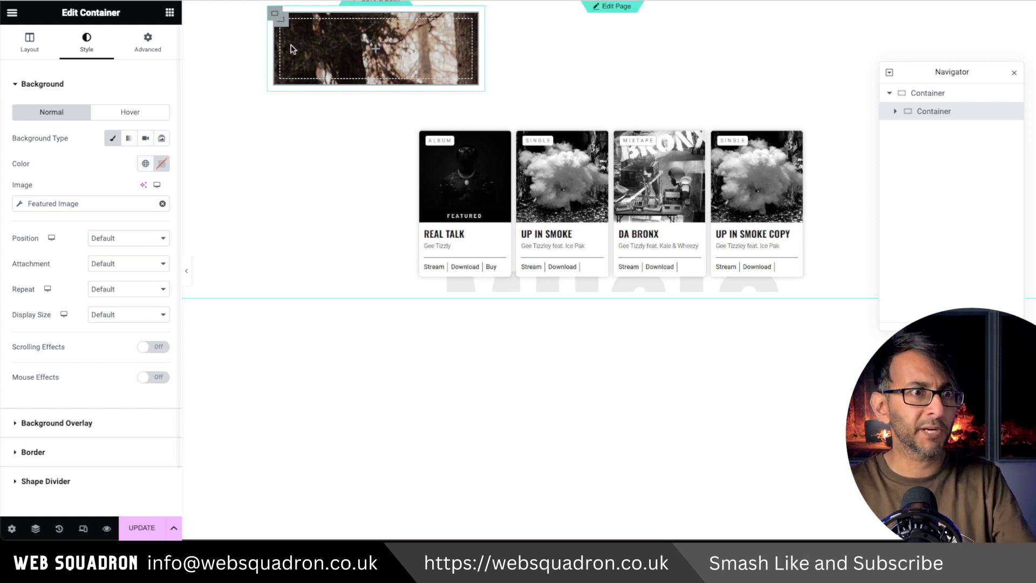
left_click(118, 314)
left_click(119, 340)
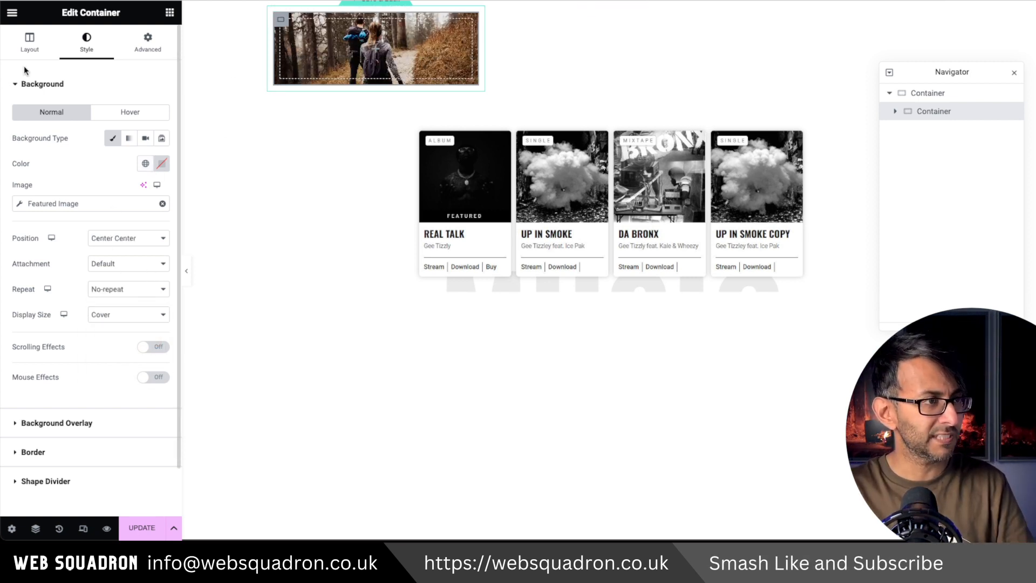
Set the inner container's minimum height to 150 px.
left_click(30, 42)
left_click(148, 189)
type("150")
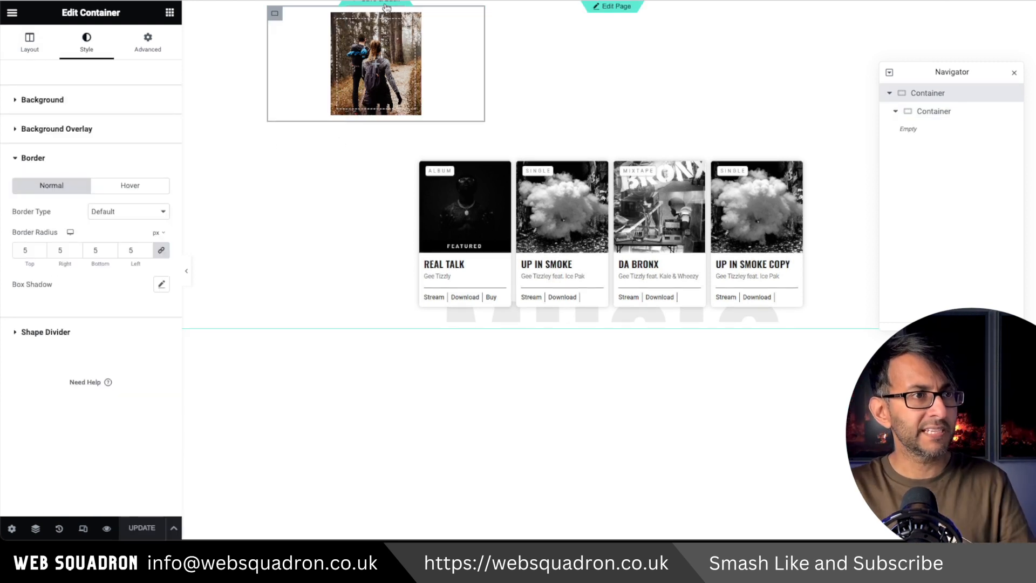
Return to editing the page, set the boxed width of the container holding the loop grid to 652 px, and update the page.
left_click(583, 78)
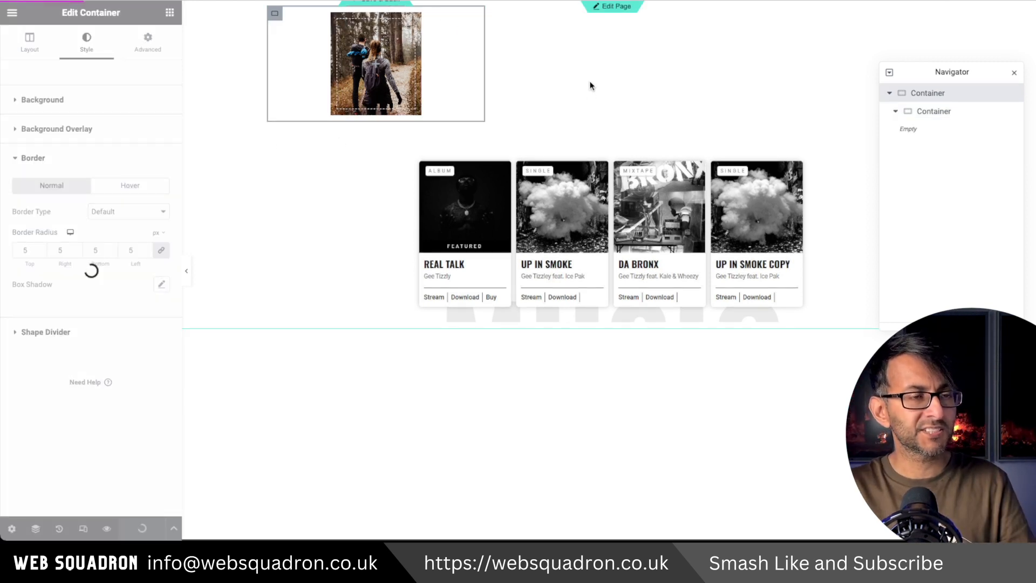
left_click(276, 89)
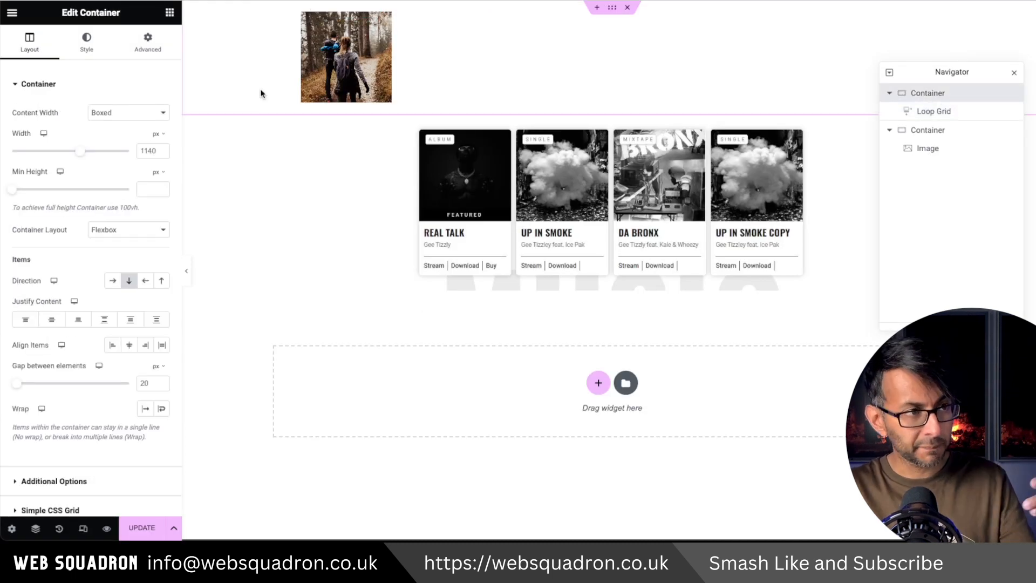
left_click_drag(80, 152, 29, 156)
left_click(160, 150)
left_click(160, 149)
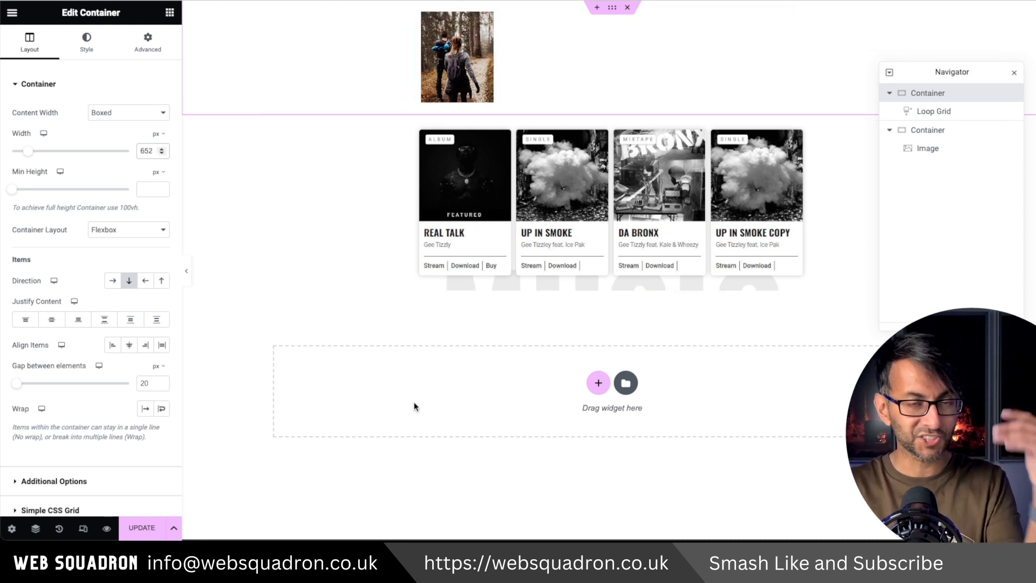
left_click(139, 527)
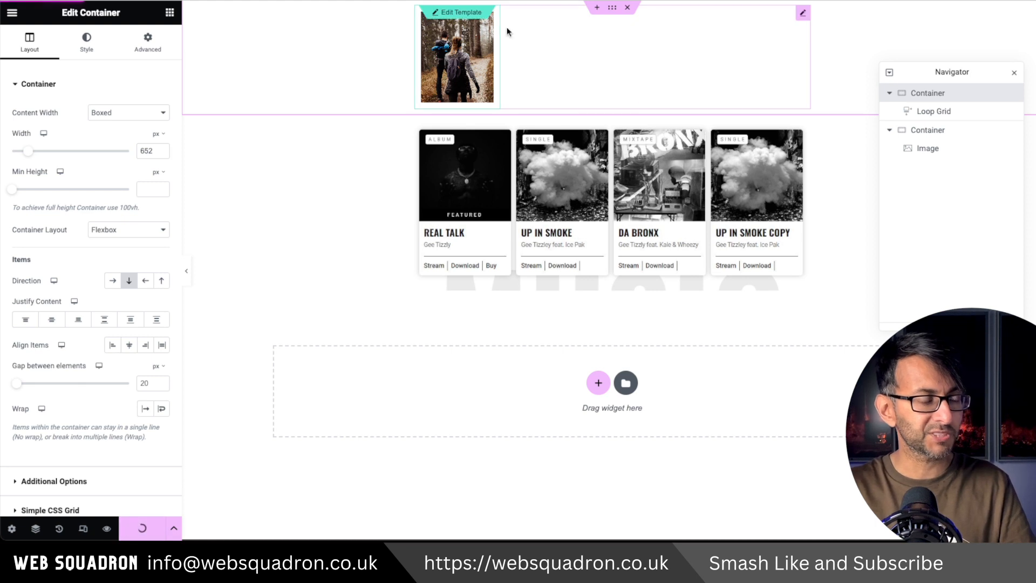
Reopen the loop item template and set the outer container's margin and padding to 0 on all sides.
left_click(466, 17)
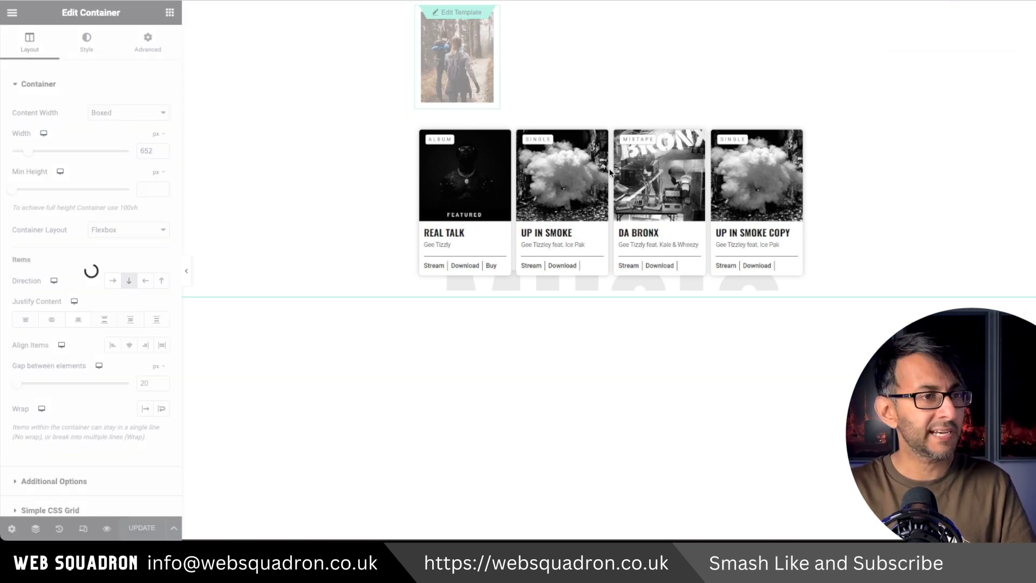
left_click(890, 94)
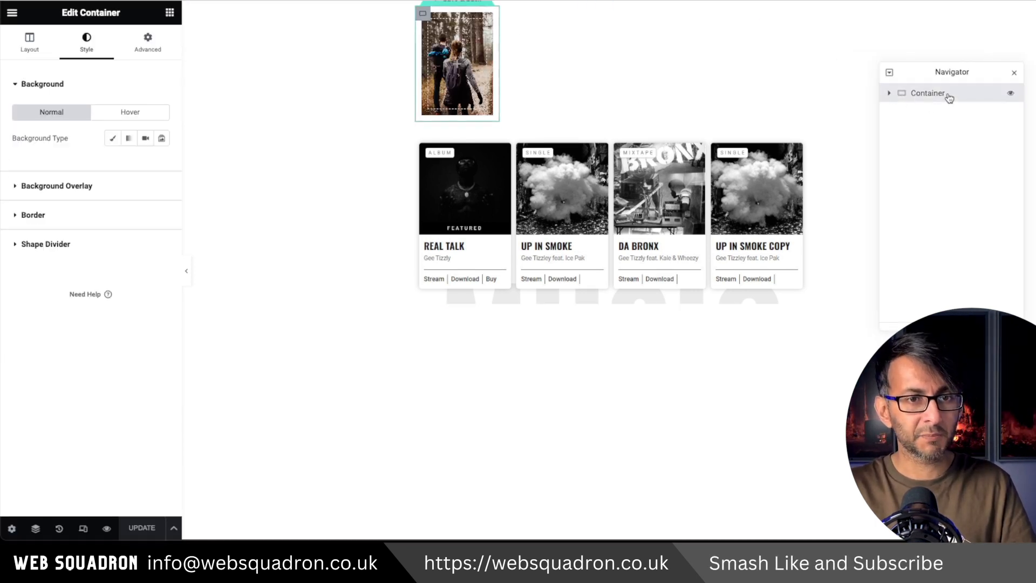
left_click(889, 93)
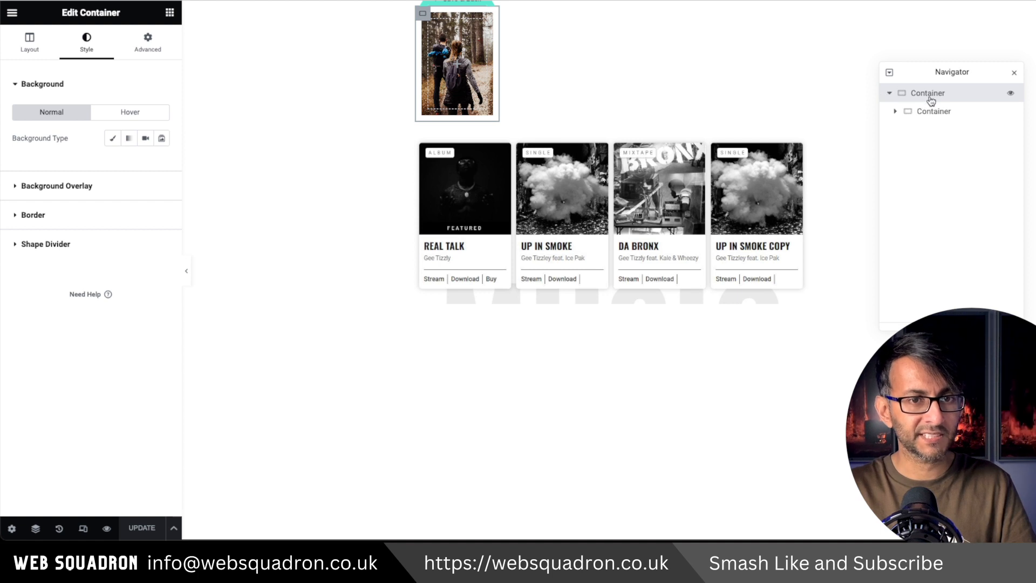
left_click(148, 42)
left_click(161, 126)
left_click(159, 178)
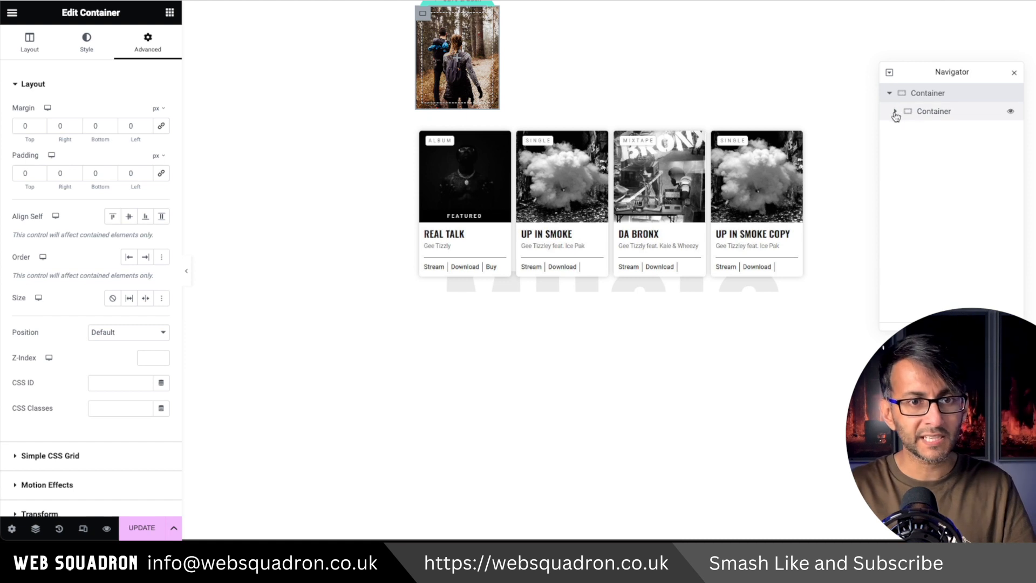
Unlink the inner container's border radius values and set the first two corners, Top and Right, to 5 px.
left_click(941, 112)
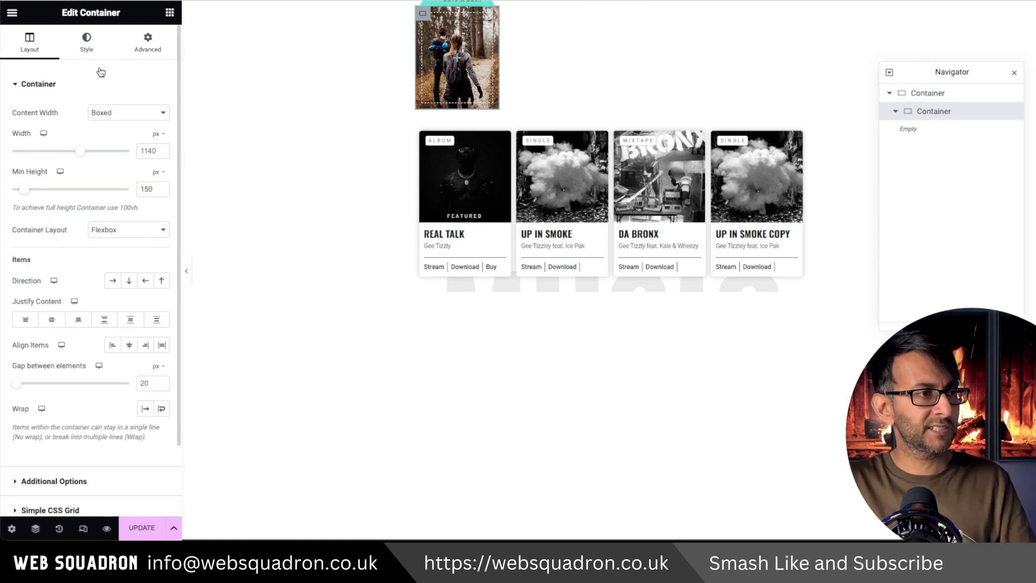
left_click(88, 44)
left_click(66, 457)
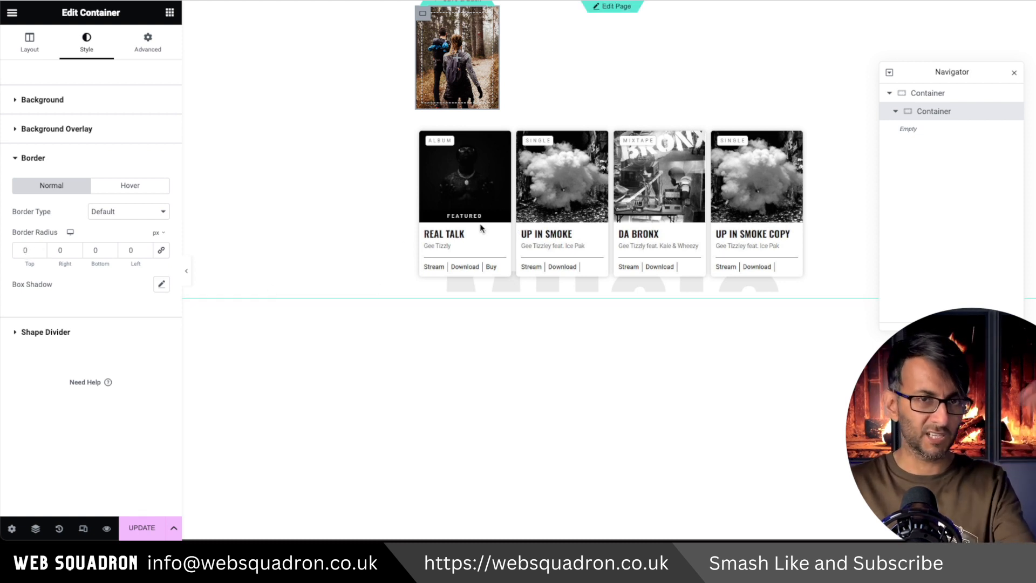
left_click_drag(29, 251, 2, 243)
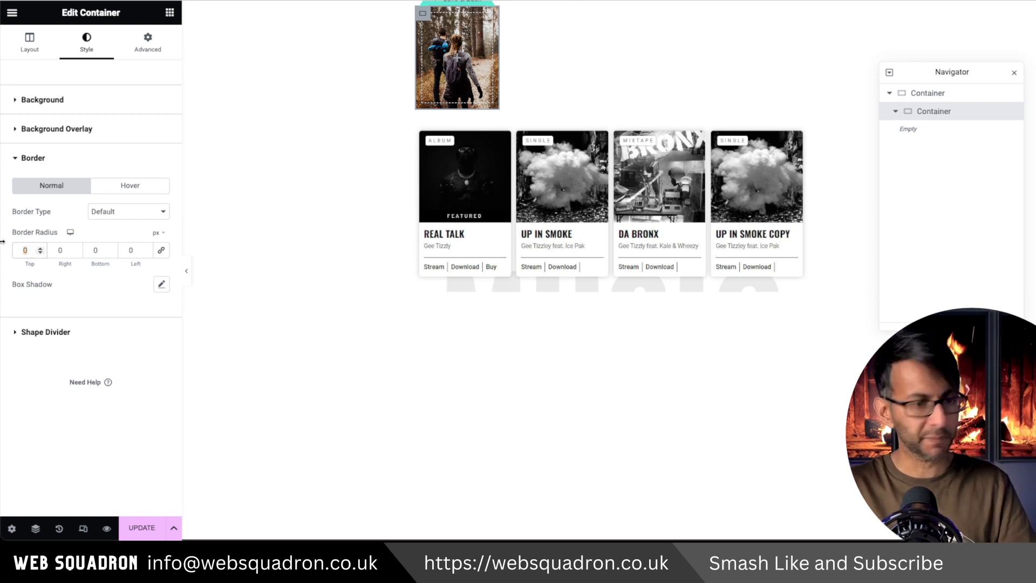
key("Tab")
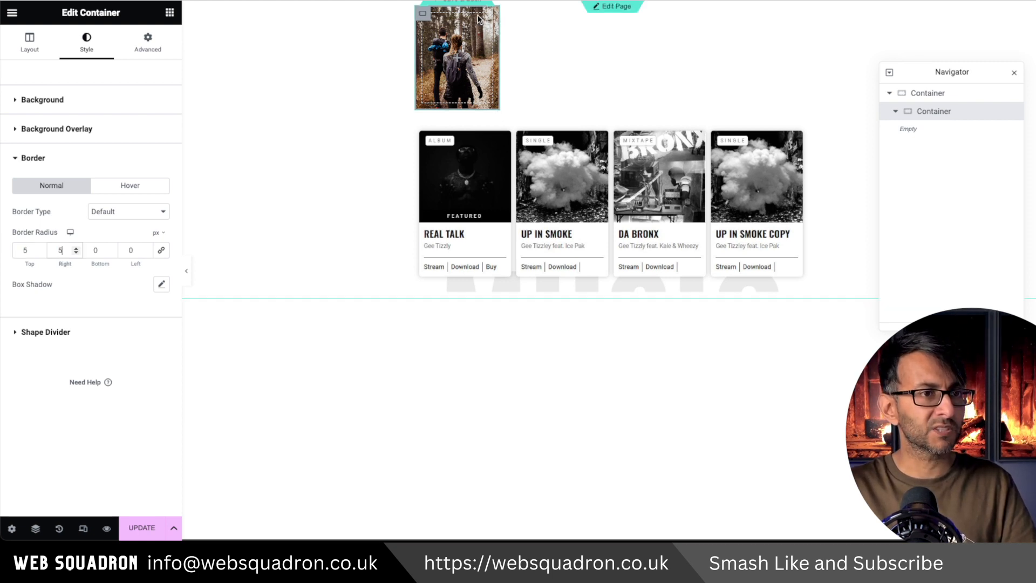
type("5")
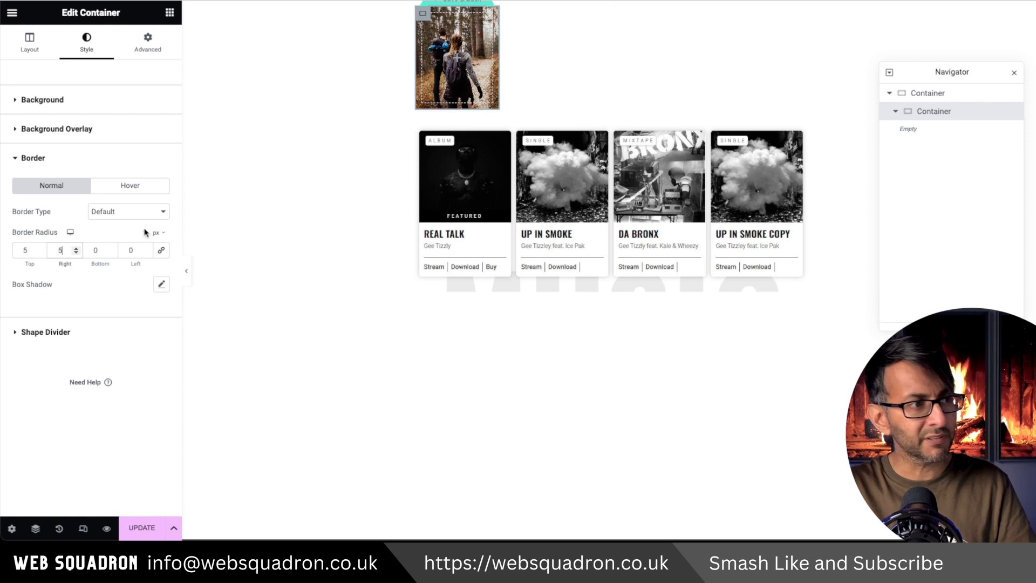
type("0")
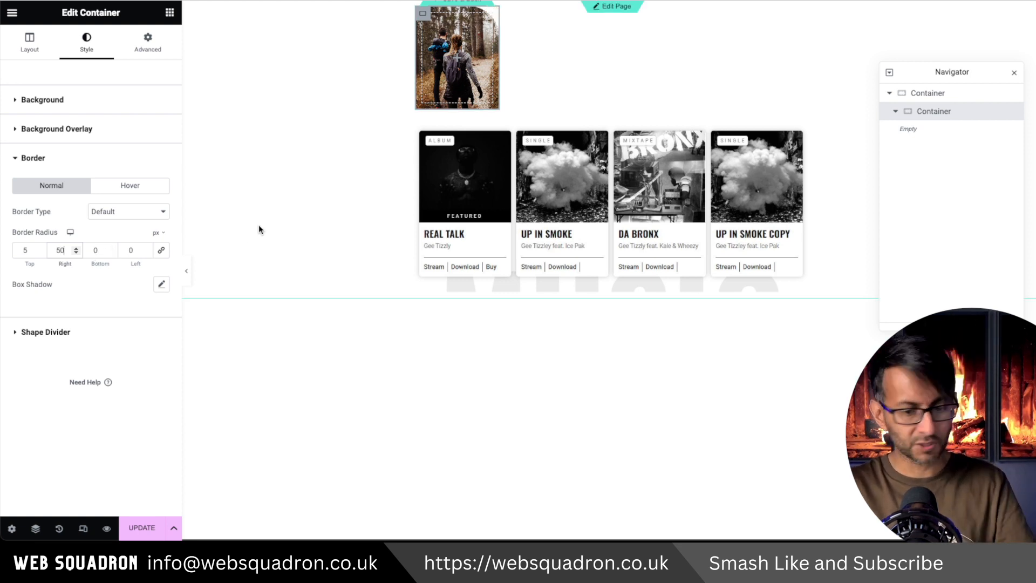
Try 50 px and 55 px for the inner container's Right corner radius, and restore it to 5 px.
key("BackSpace")
type("5")
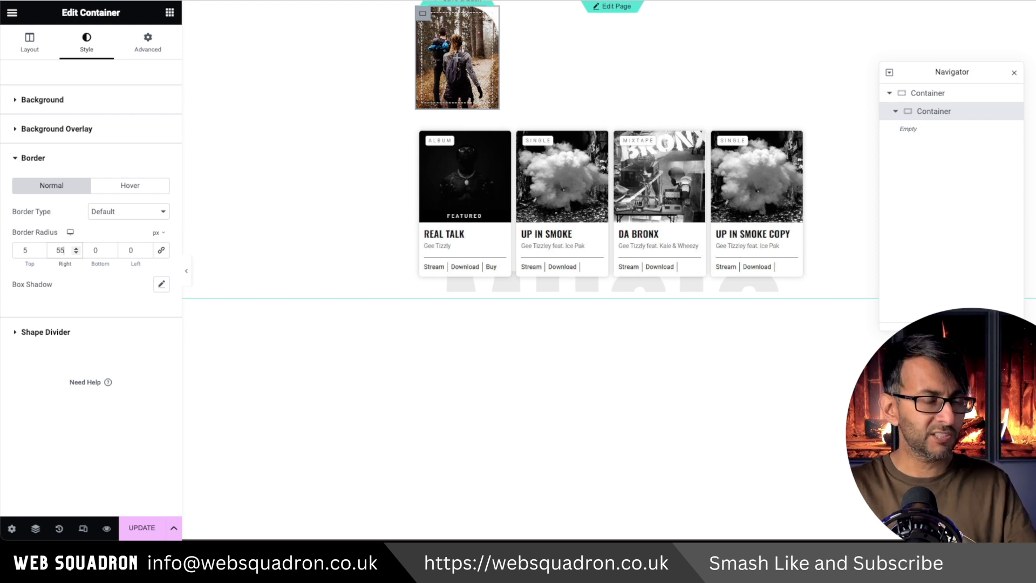
key("BackSpace")
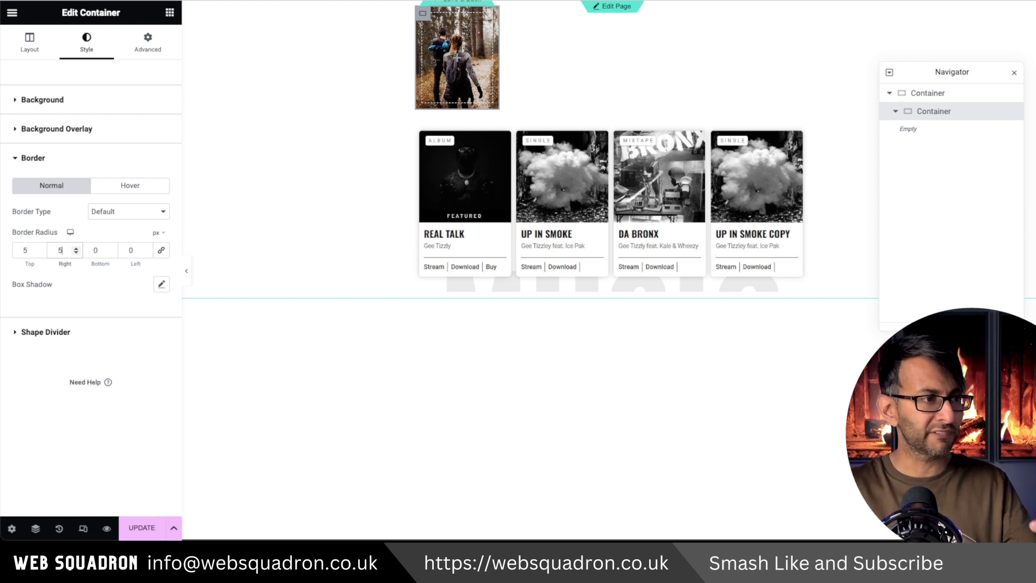
Give the outer container an outline box shadow with a blur of 10.
left_click(940, 97)
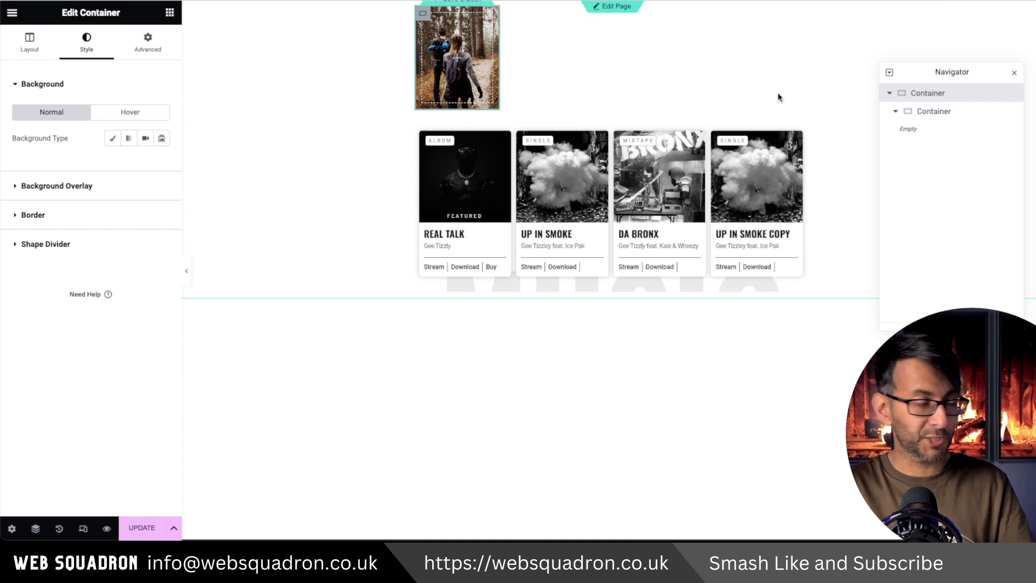
left_click(79, 225)
left_click(162, 284)
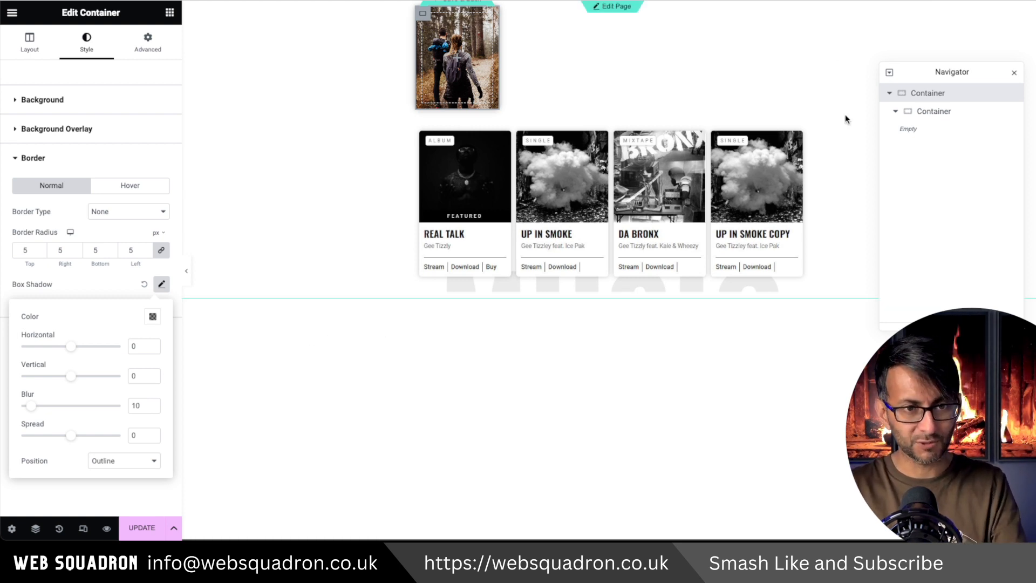
Add a Heading widget inside the inner container and replace its title text with the Post Terms dynamic tag.
left_click(935, 112)
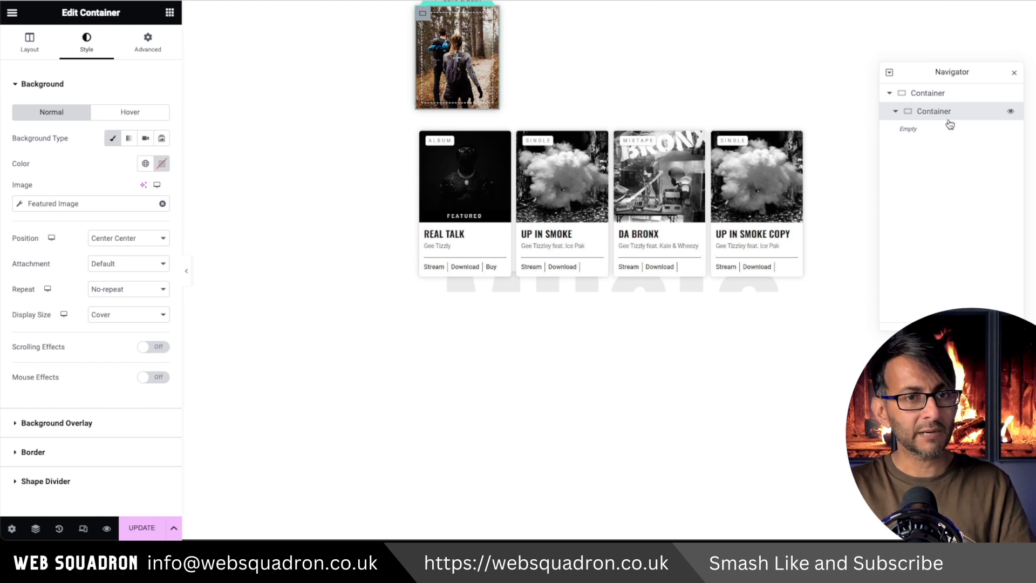
left_click(169, 12)
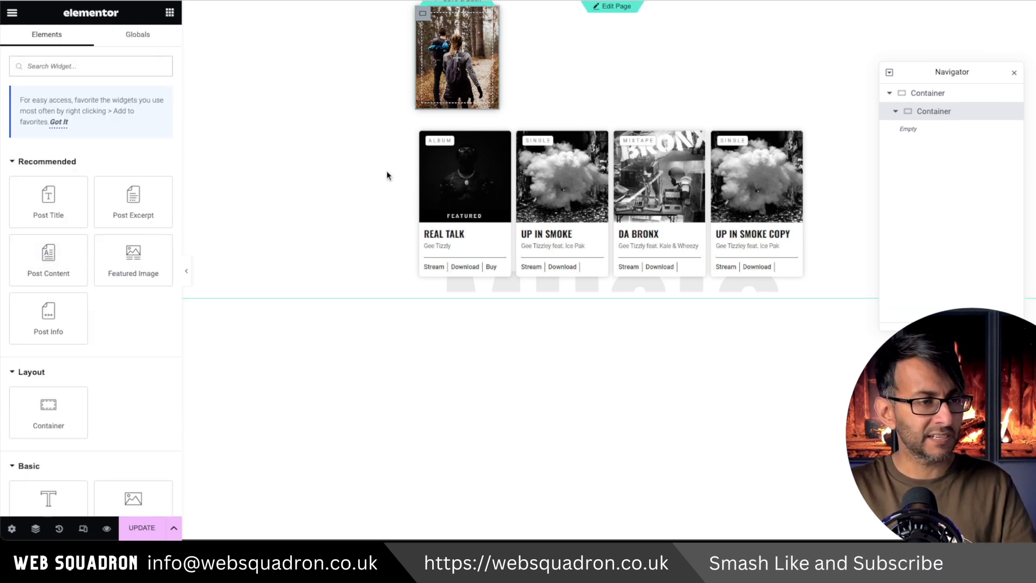
scroll(115, 259, "down", 3)
left_click_drag(49, 343, 438, 66)
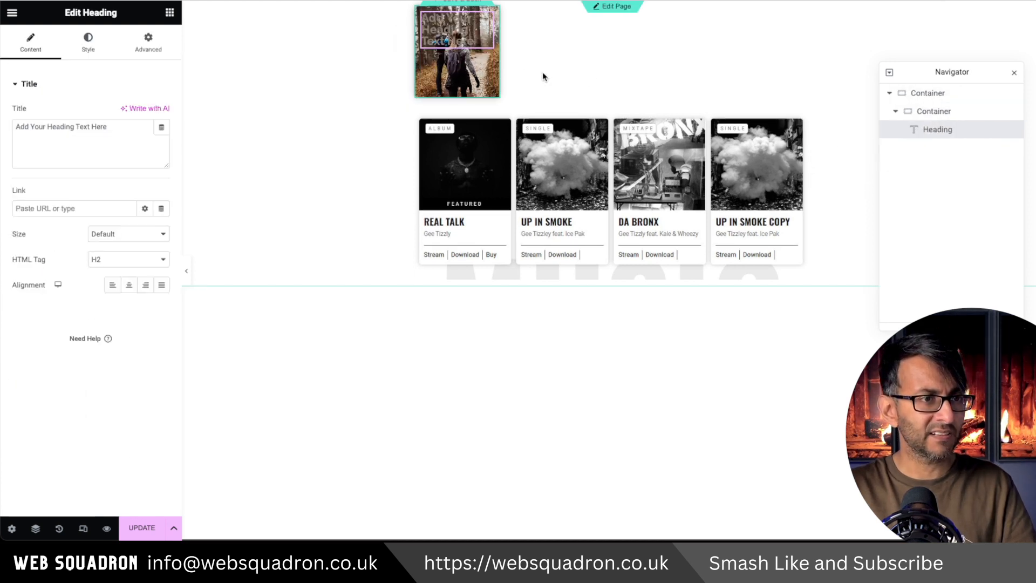
key("ctrl+a")
key("BackSpace")
left_click(161, 127)
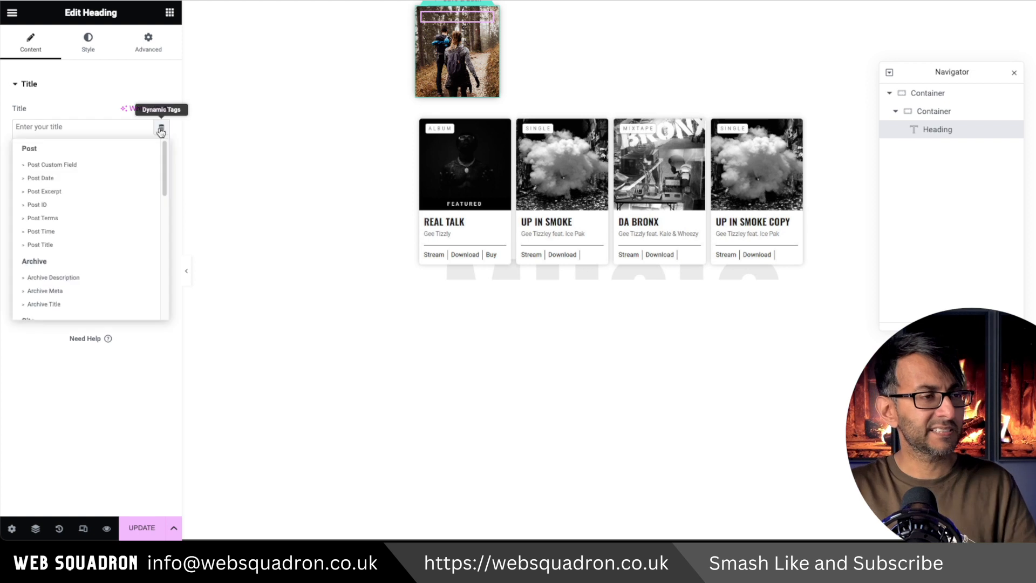
left_click(77, 218)
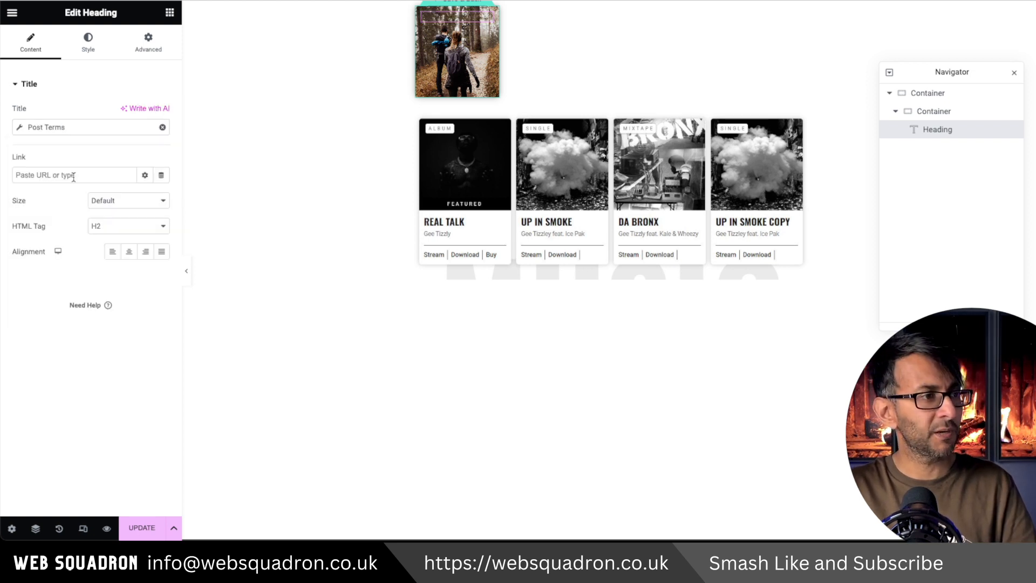
Configure the heading's Post Terms tag with the Categories taxonomy, an empty separator and the link turned off.
left_click(18, 129)
left_click(110, 182)
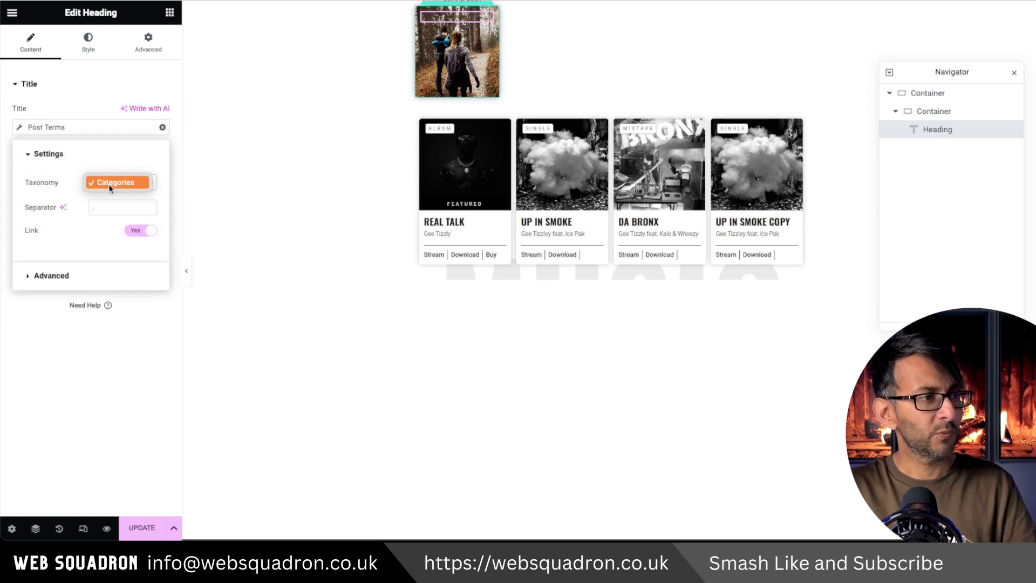
left_click(118, 208)
key("BackSpace")
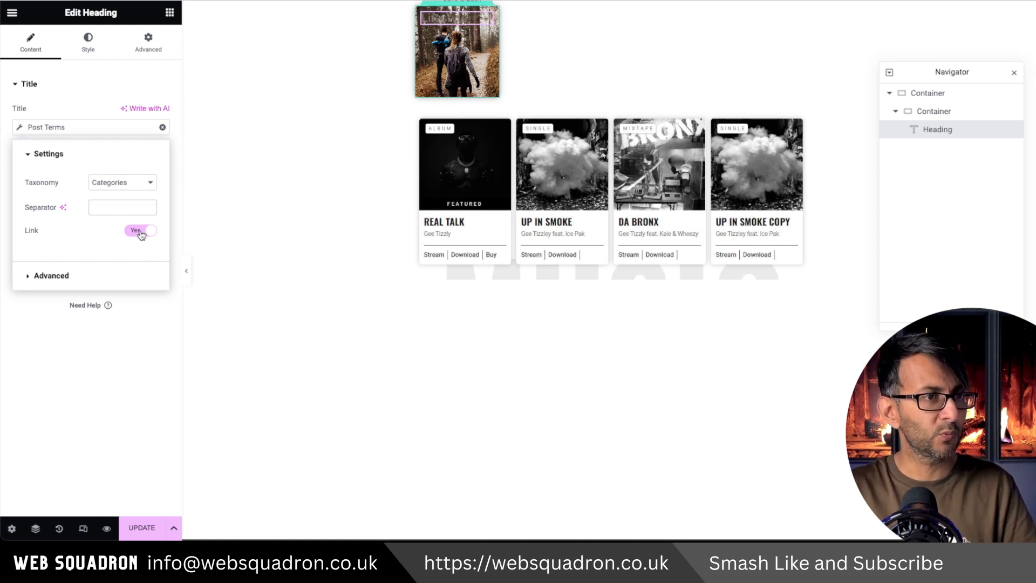
left_click(140, 231)
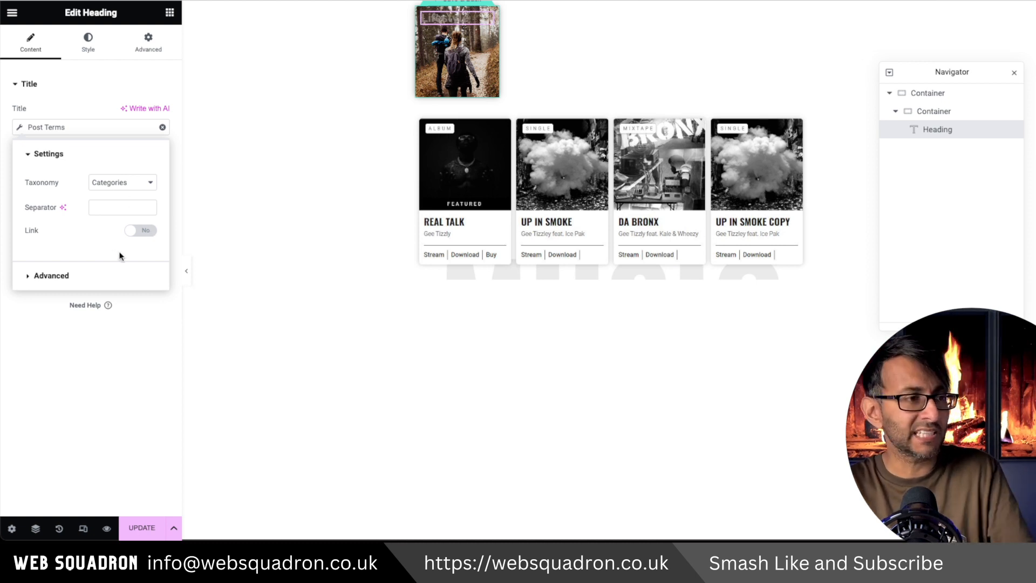
Change the heading's text color to the global Text color.
left_click(88, 44)
left_click(153, 112)
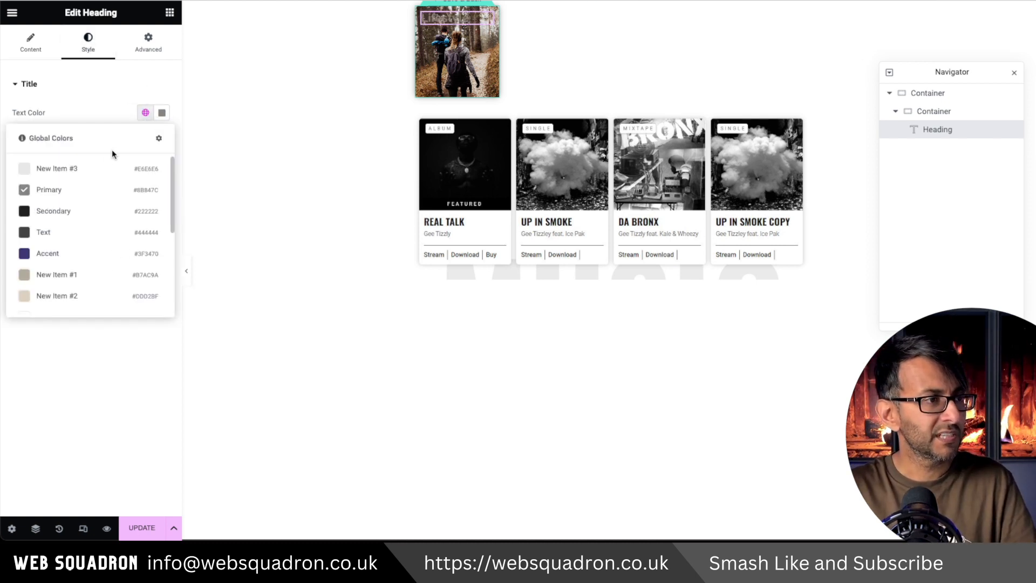
left_click(65, 232)
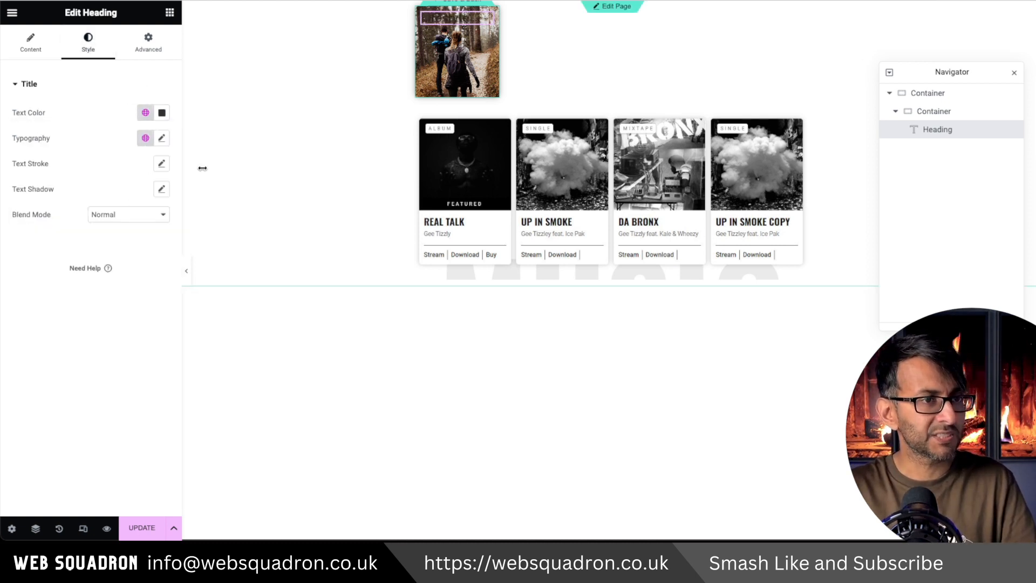
Give the category heading a classic background in the global white color New Item #4.
left_click(145, 46)
scroll(108, 388, "down", 5)
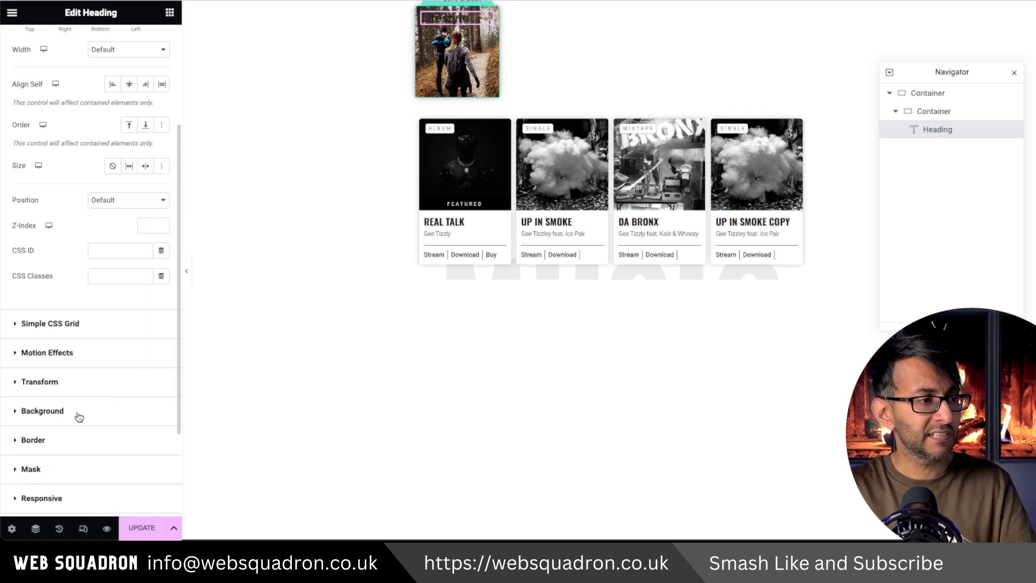
left_click(79, 411)
left_click(145, 254)
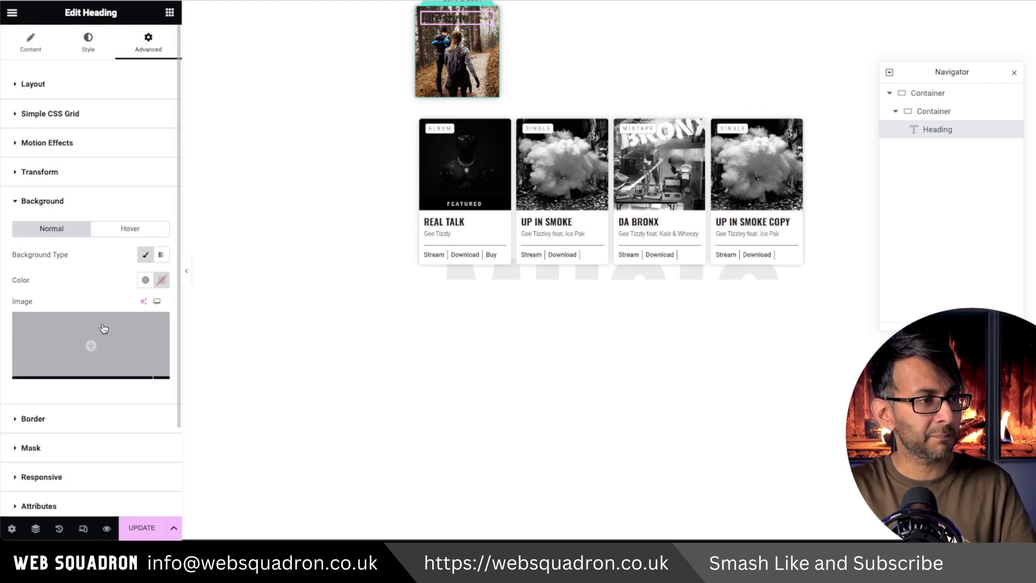
left_click(145, 279)
scroll(102, 404, "down", 3)
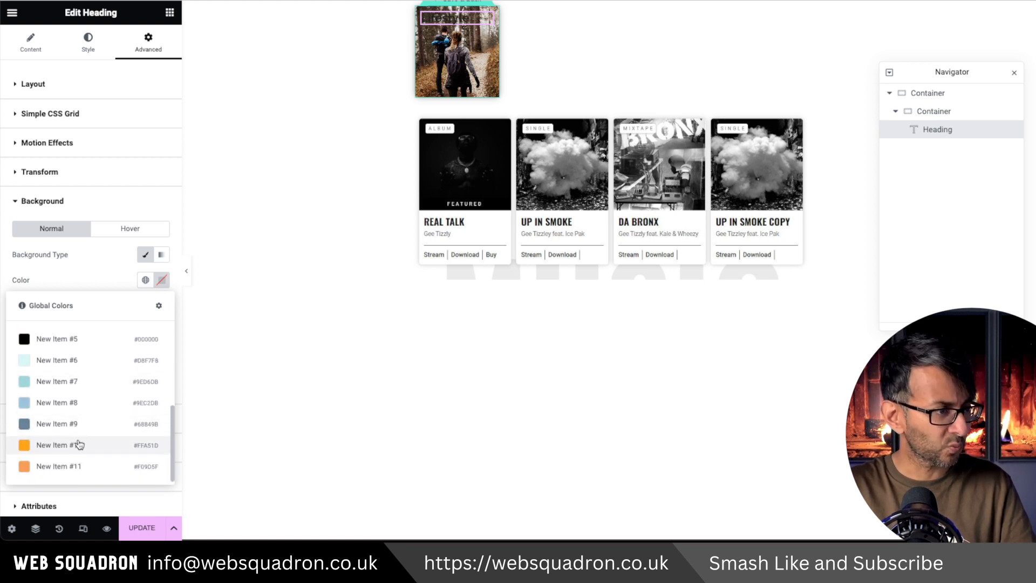
scroll(86, 416, "up", 3)
scroll(71, 416, "down", 2)
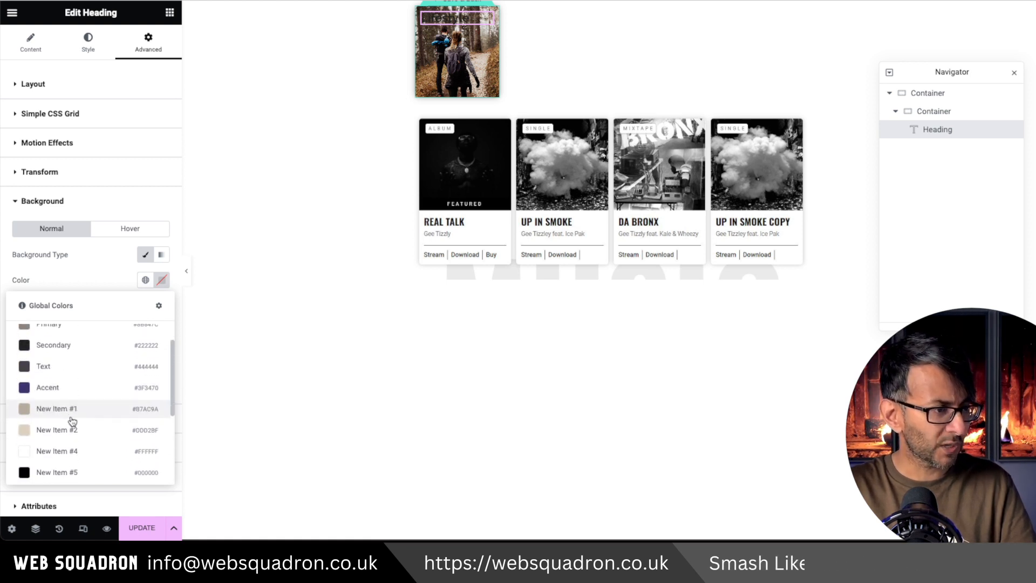
left_click(71, 448)
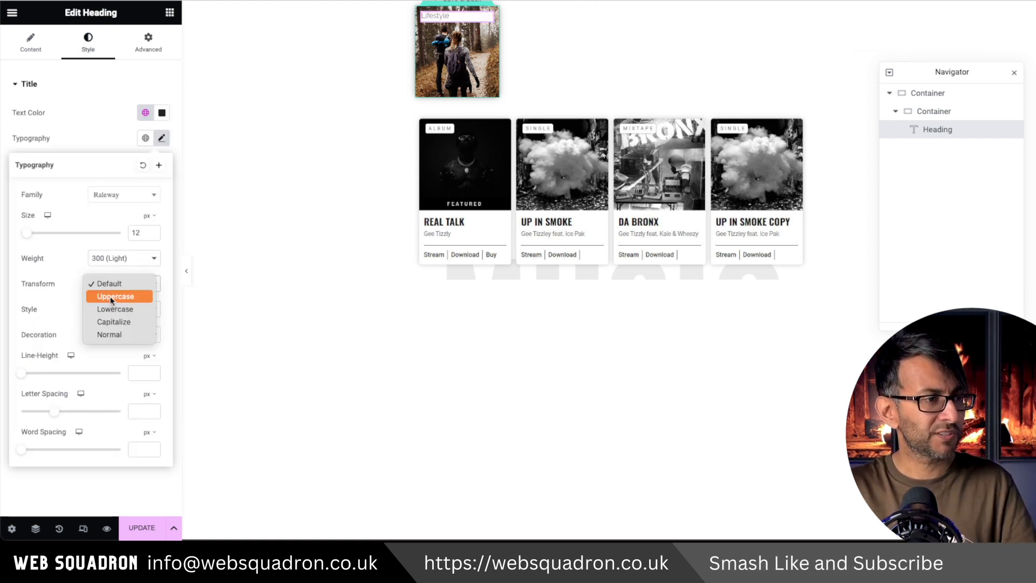
Make the category heading uppercase and give it a custom width, aligning it to the start of the container.
left_click(111, 296)
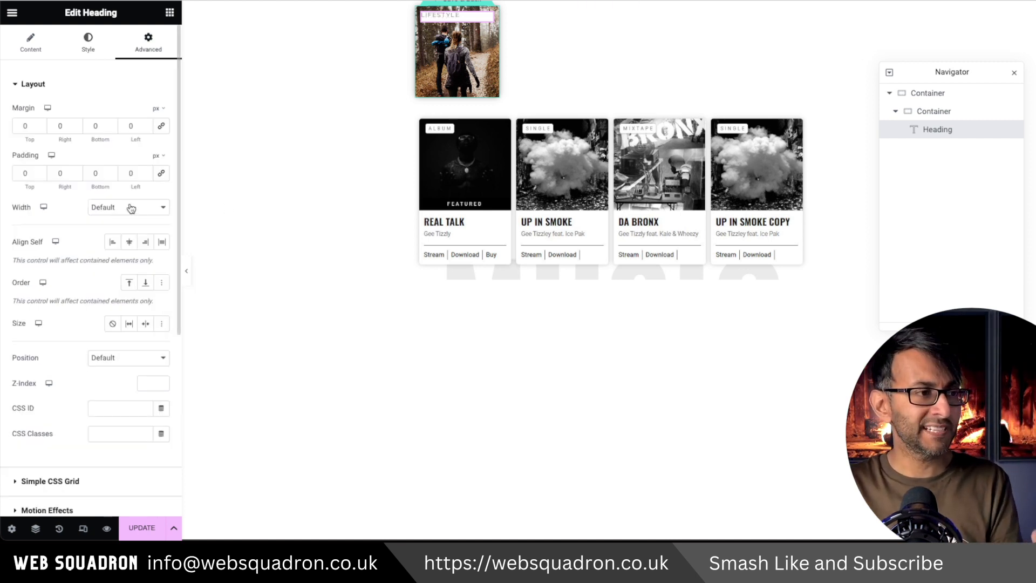
left_click(134, 210)
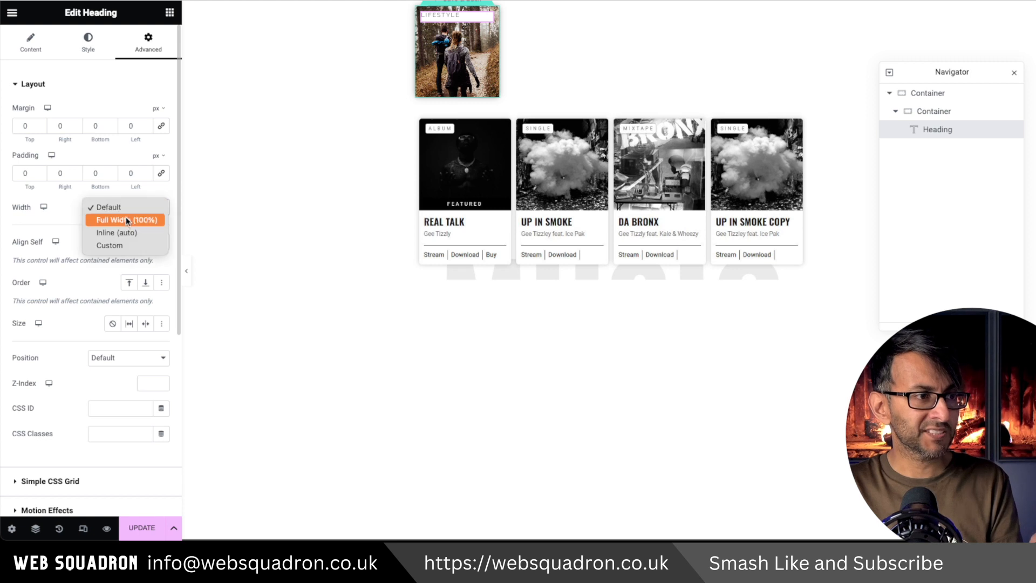
left_click(125, 241)
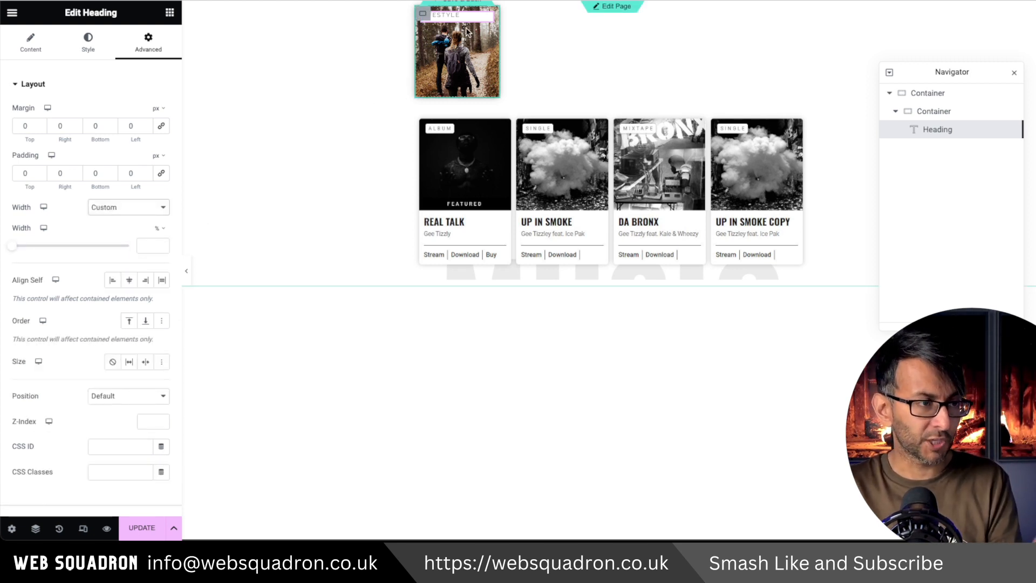
left_click(115, 286)
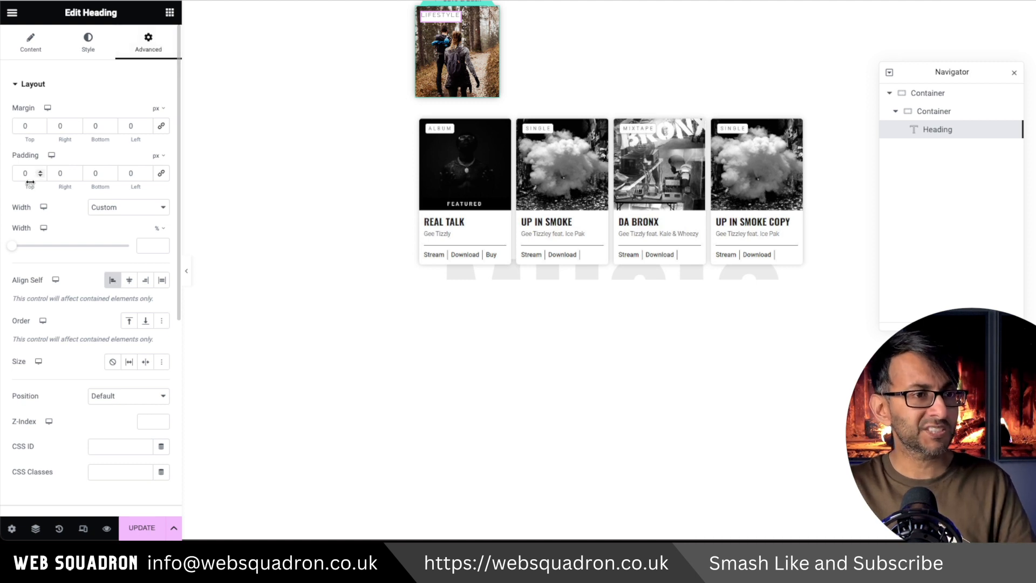
Set the category heading's padding to 3 px on all linked sides and save the template.
left_click(161, 174)
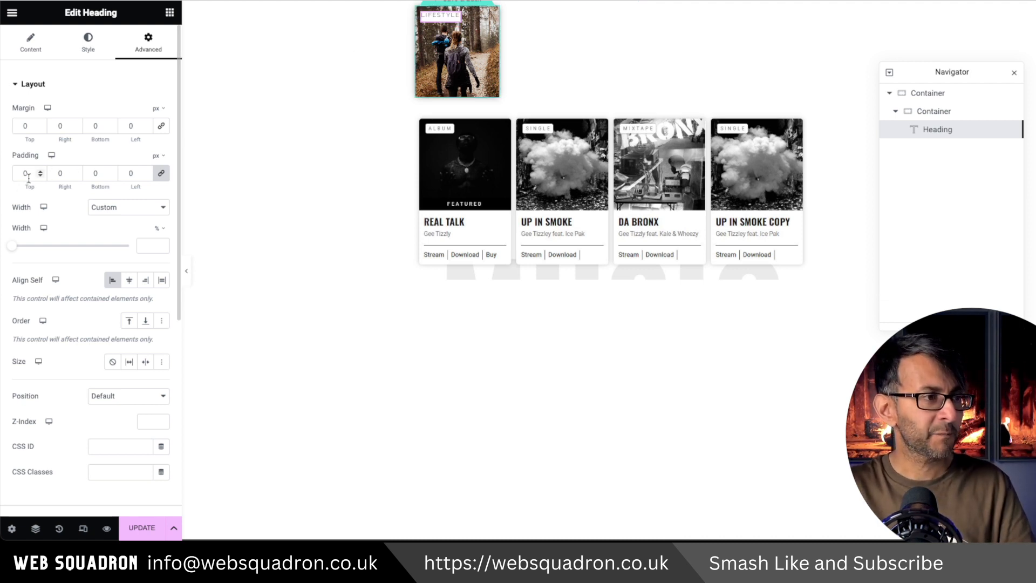
type("5")
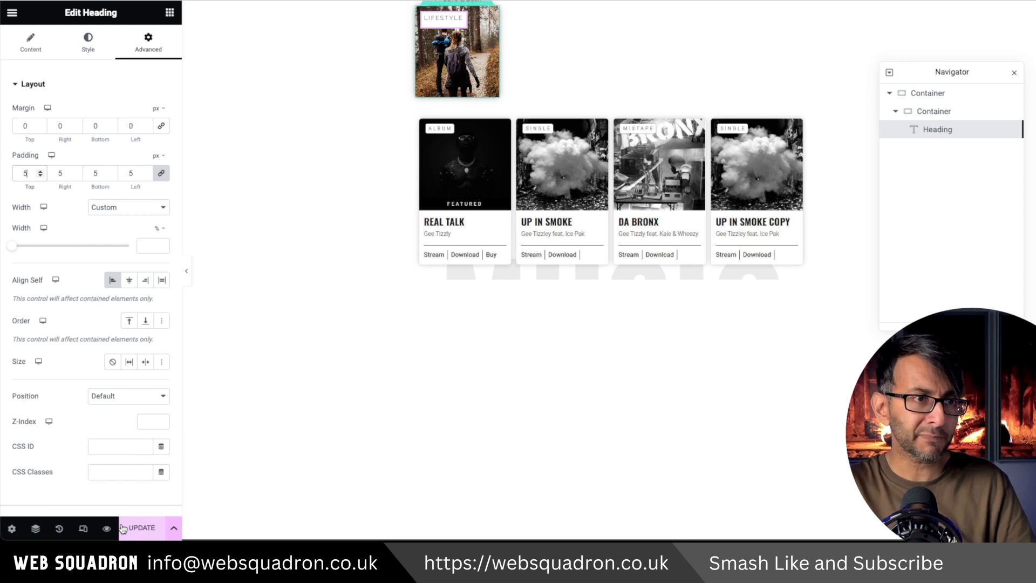
left_click(41, 176)
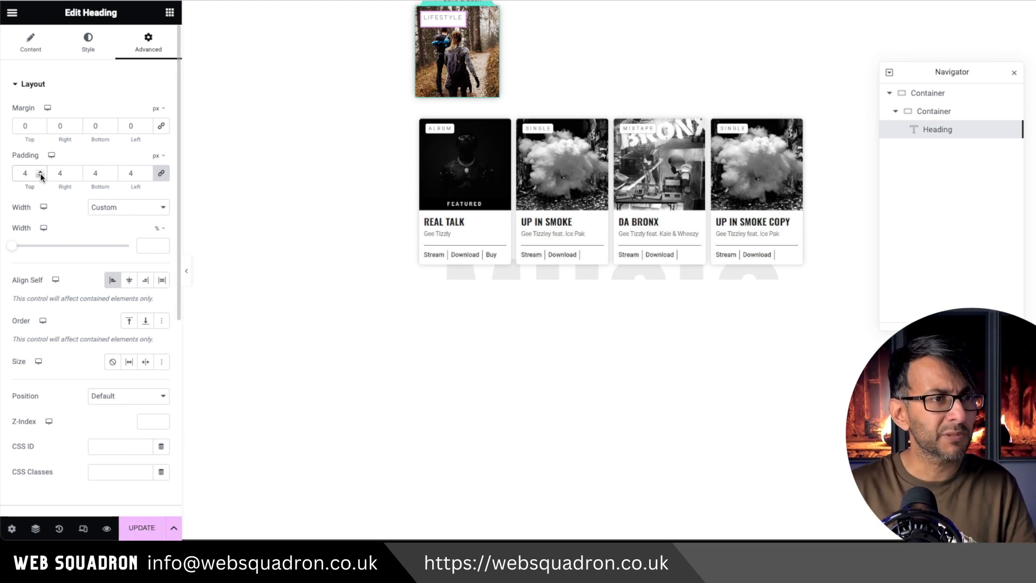
left_click(41, 176)
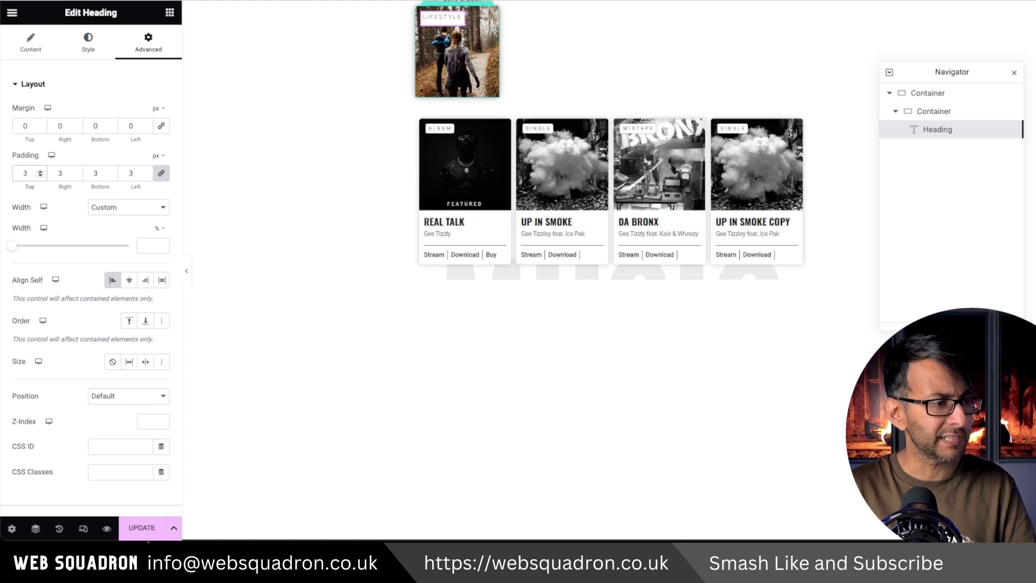
left_click(141, 527)
Set the category heading's border radius to 2 px on all corners and save the template.
left_click(88, 43)
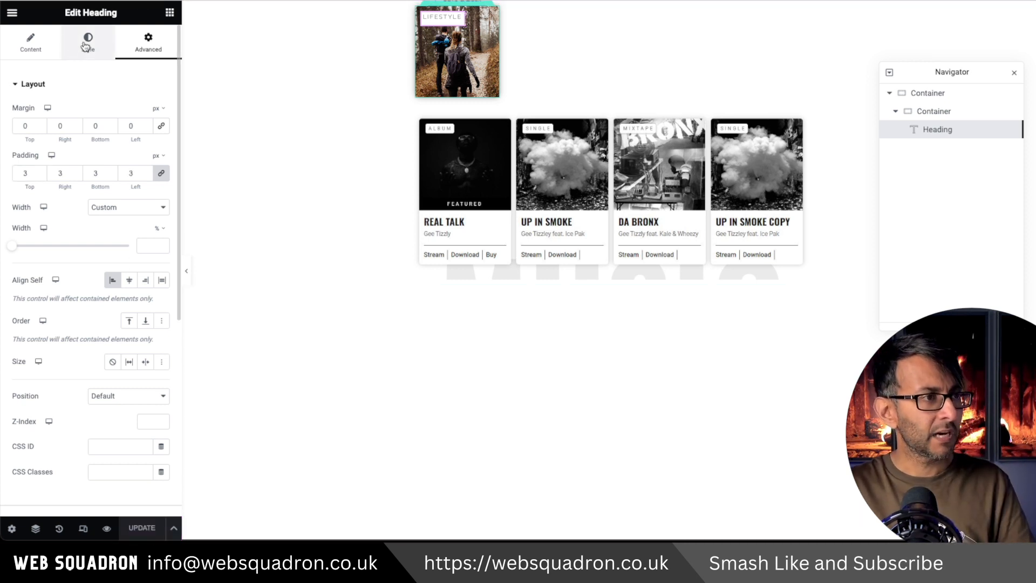
left_click(163, 40)
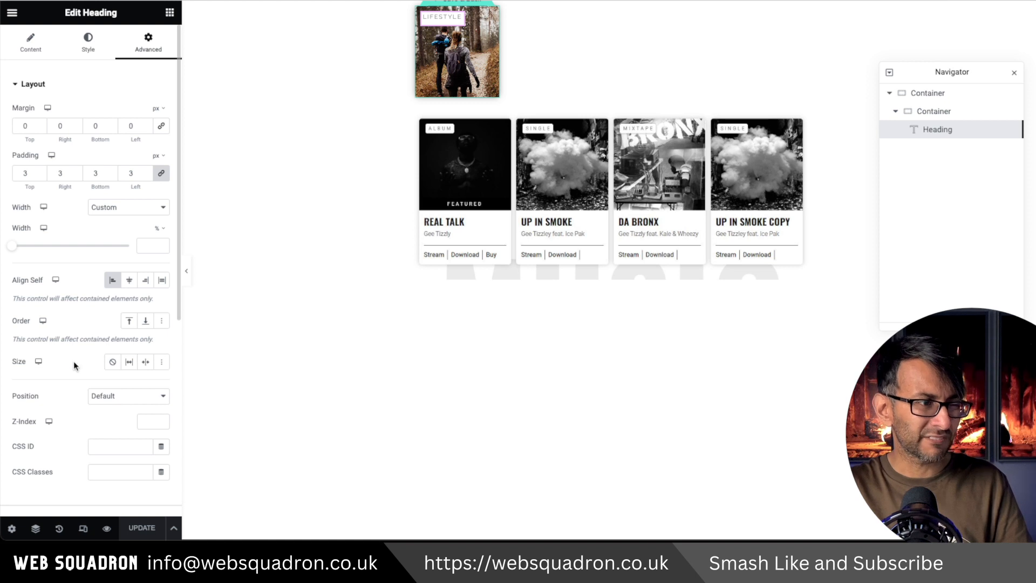
scroll(76, 367, "down", 3)
left_click(65, 461)
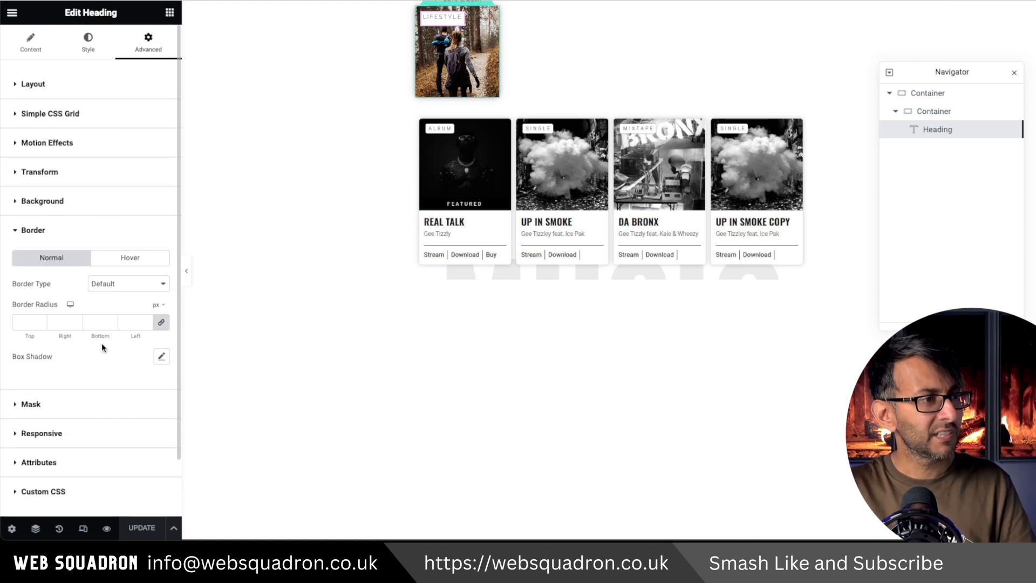
left_click(19, 322)
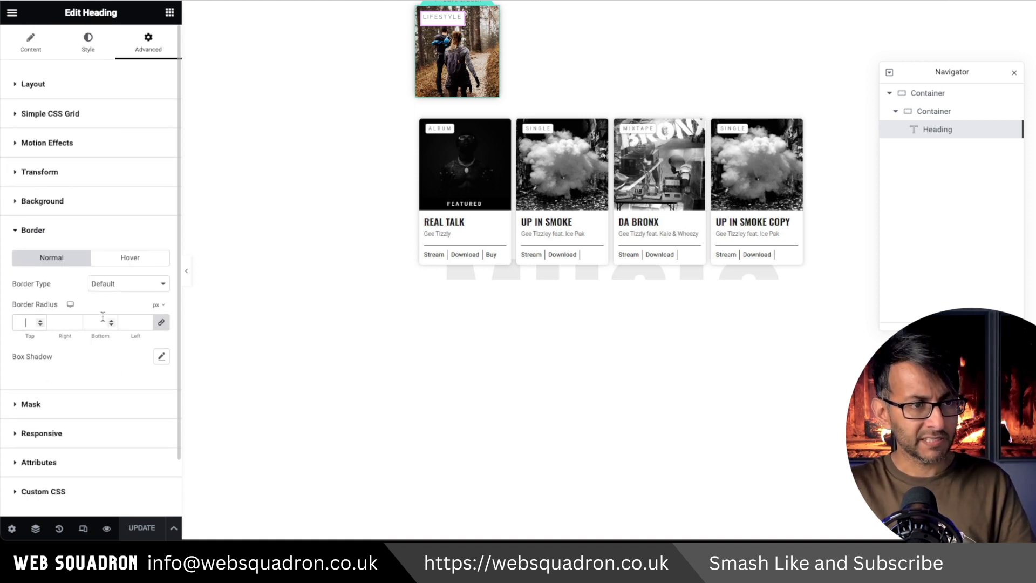
type("3")
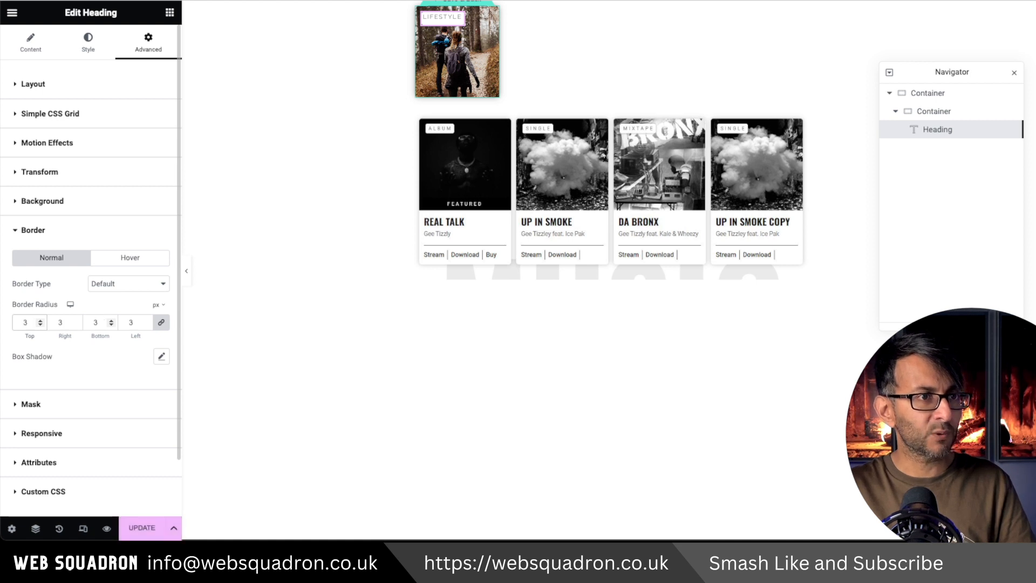
left_click(142, 527)
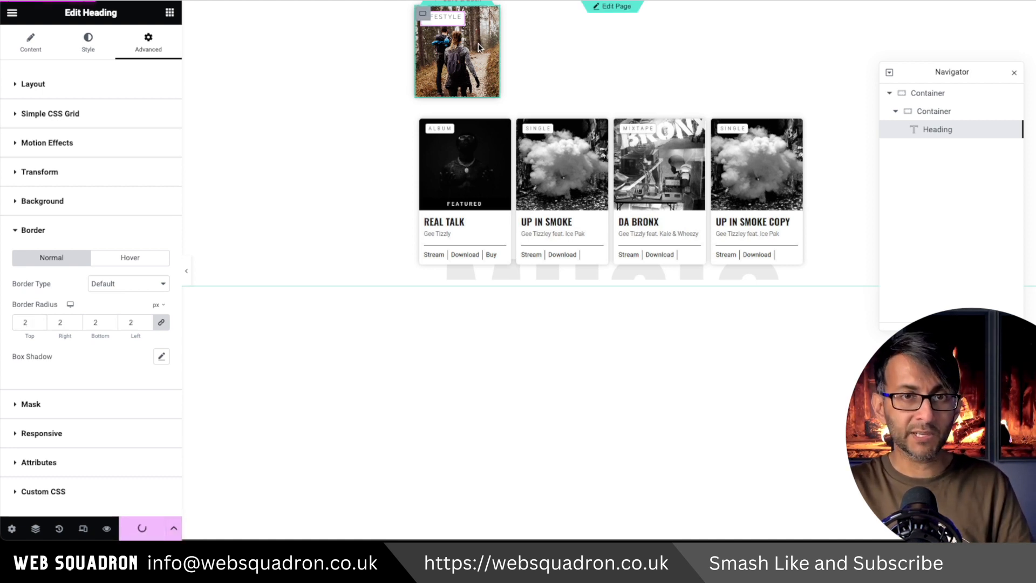
Return to the page, reopen the loop item, and add a Post Title widget to the outer container below the inner container.
left_click(472, 6)
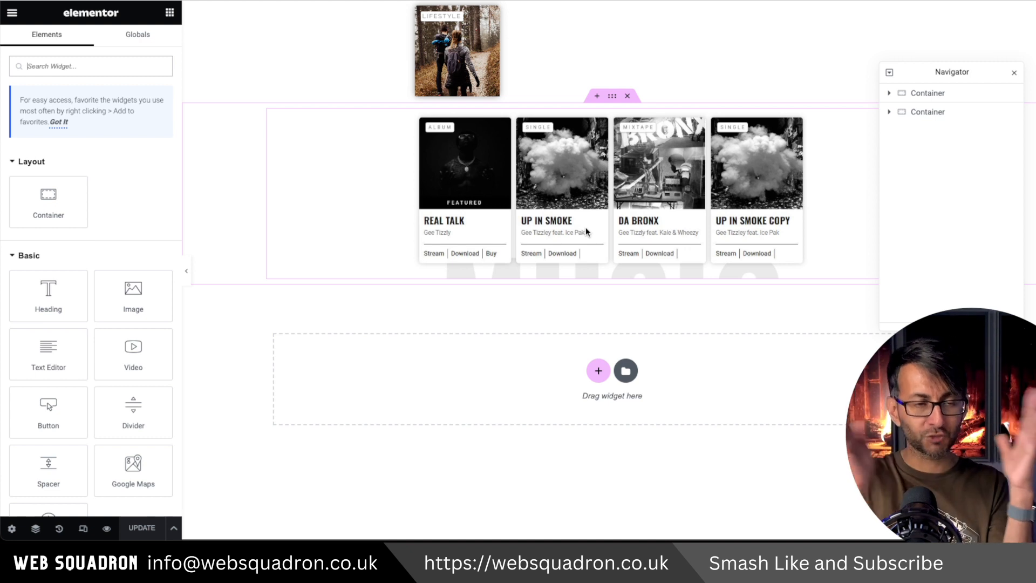
left_click(674, 175)
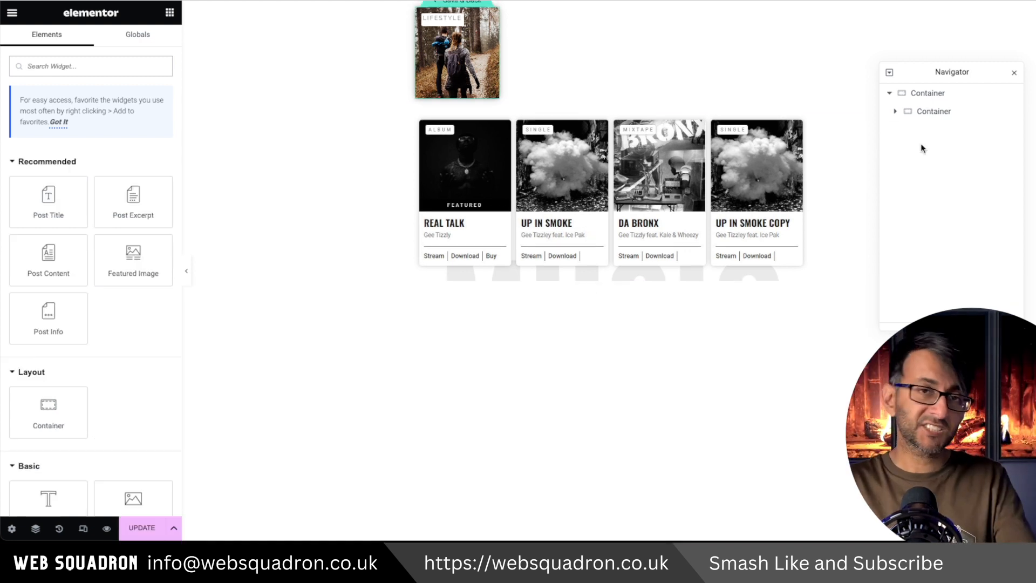
left_click_drag(48, 202, 469, 97)
left_click(933, 94)
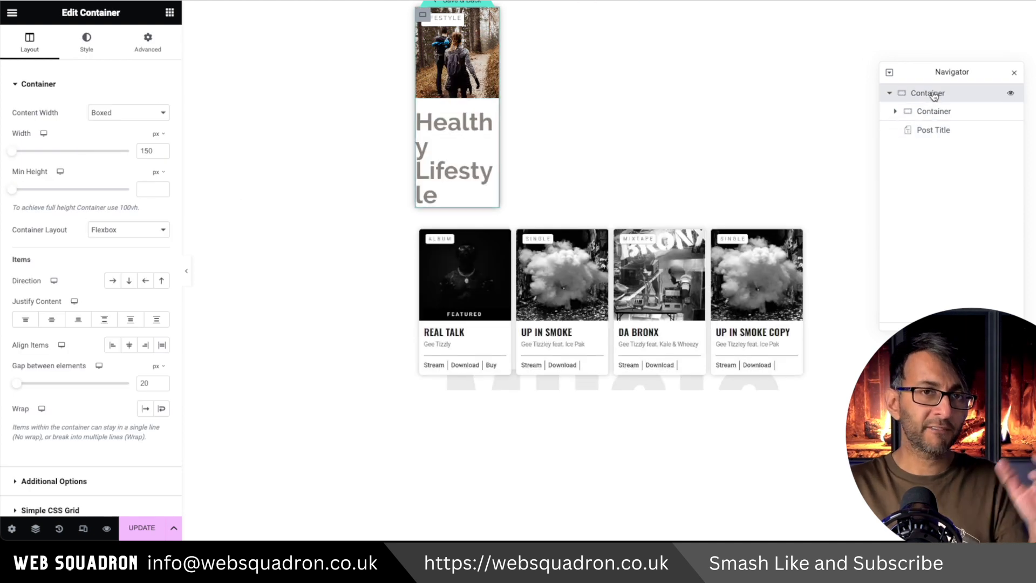
left_click(934, 110)
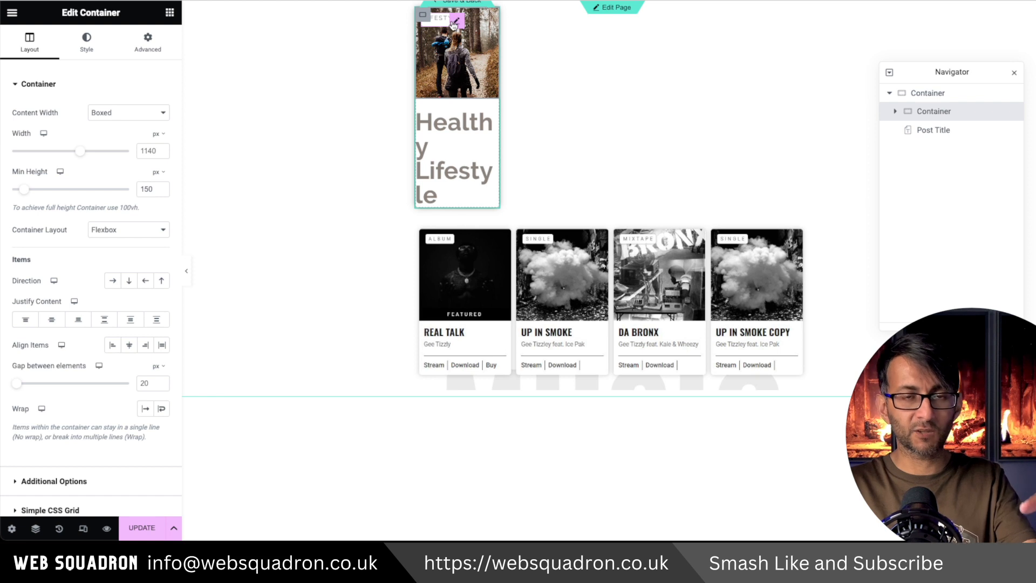
Apply a dark global color to the post title and reduce its font size through custom typography.
left_click(932, 130)
left_click(88, 40)
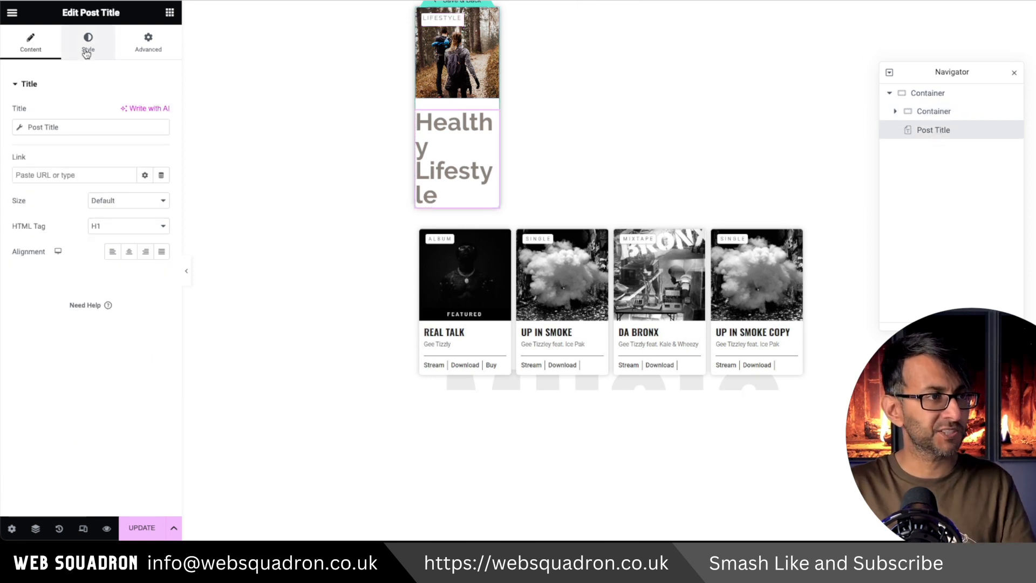
left_click(144, 113)
left_click(92, 214)
left_click(162, 138)
Set the post title's right and left margins to 10 px with the sides unlinked.
left_click(149, 41)
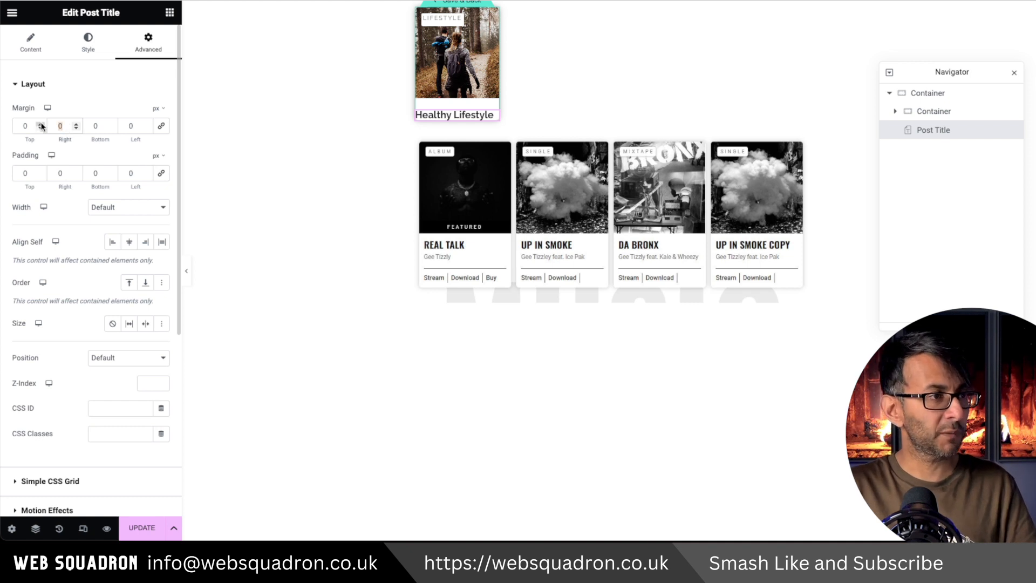
type("10")
key("Tab")
key("Tab")
type("10")
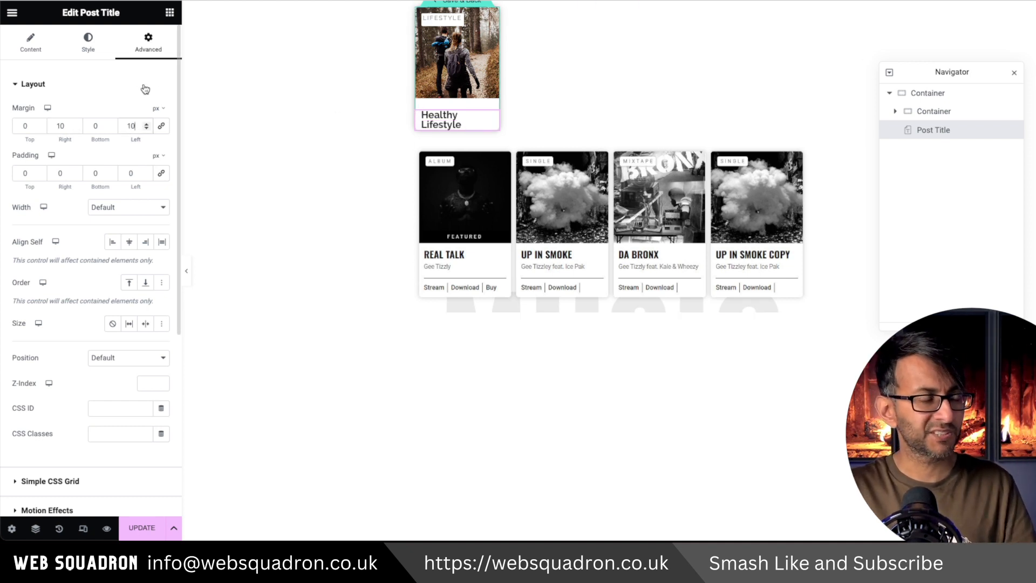
Add a Text Editor widget below the post title and replace its placeholder text with the Post Date dynamic tag.
left_click(170, 12)
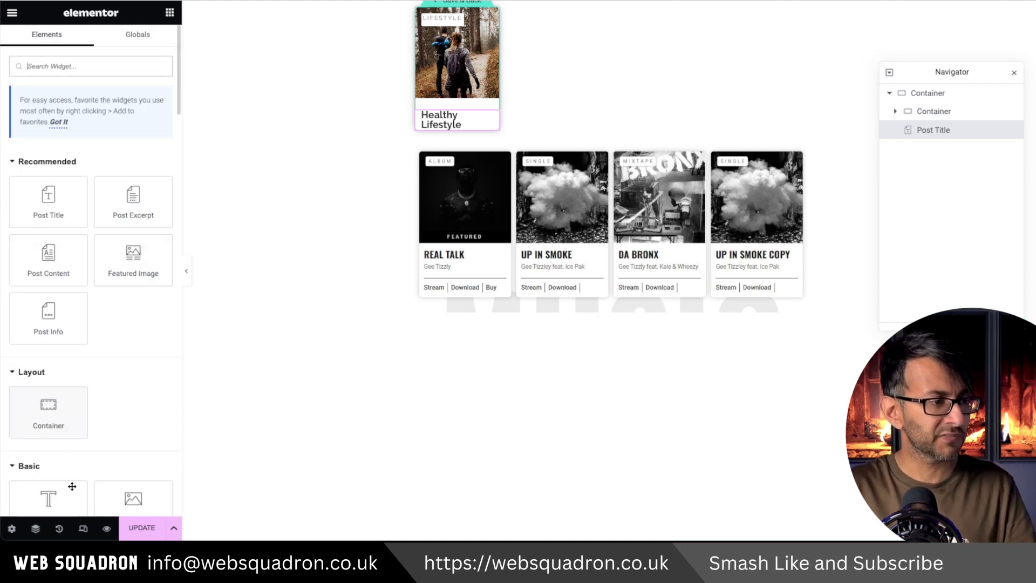
scroll(80, 485, "down", 1)
left_click_drag(85, 469, 457, 135)
key("ctrl+a")
key("BackSpace")
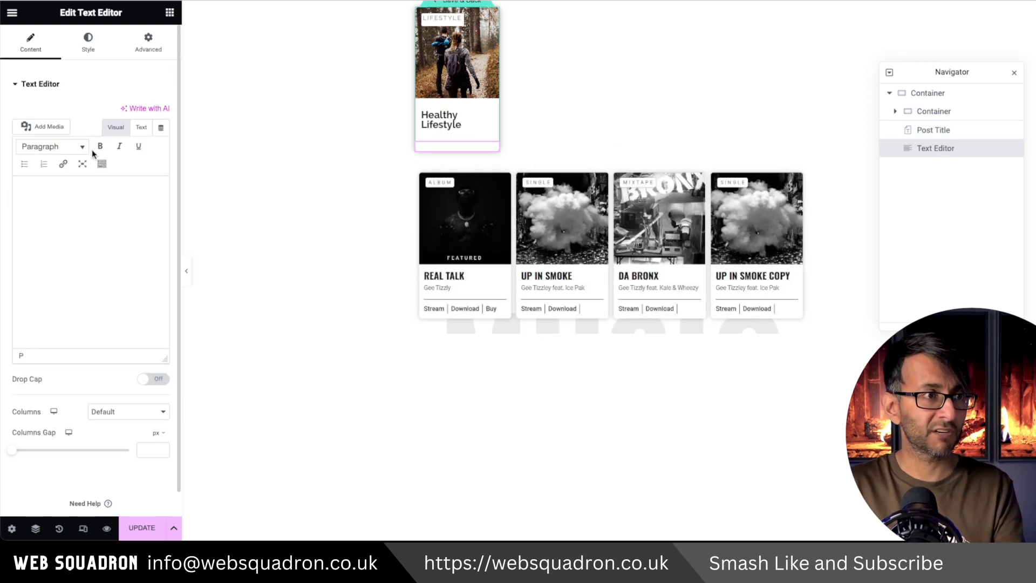
left_click(160, 128)
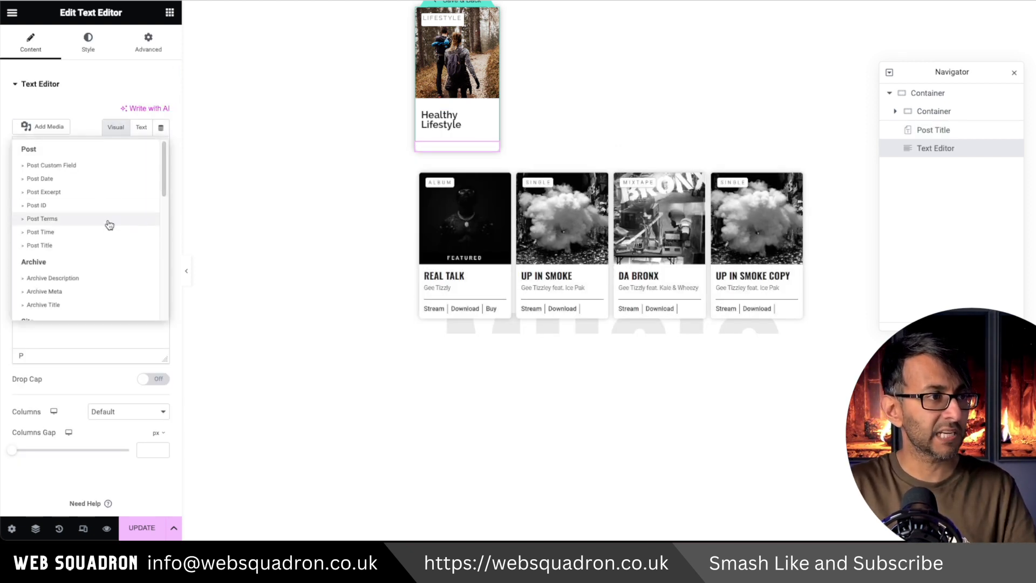
left_click(93, 180)
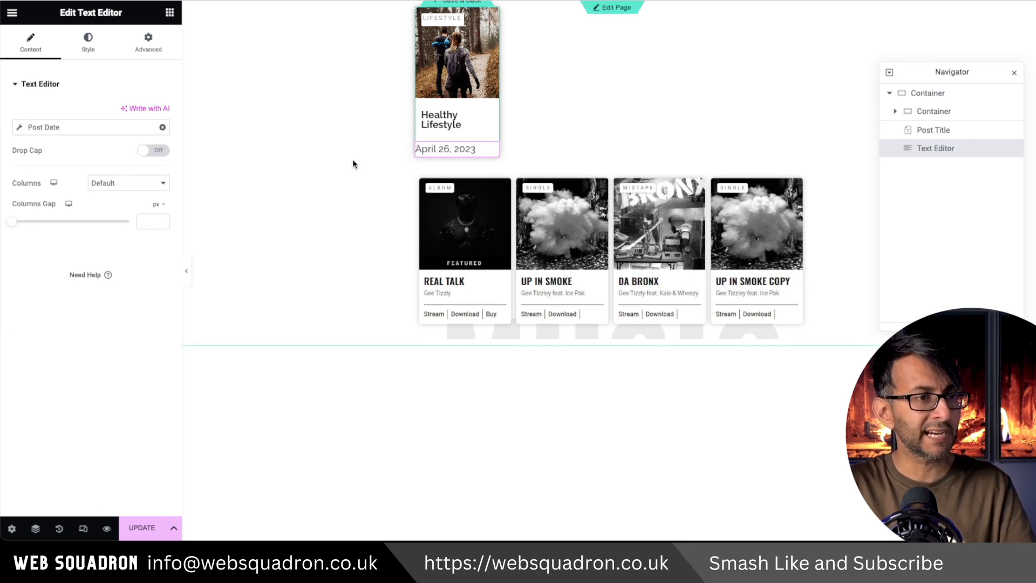
Set the outer container's gap between elements to 0 px.
left_click(925, 93)
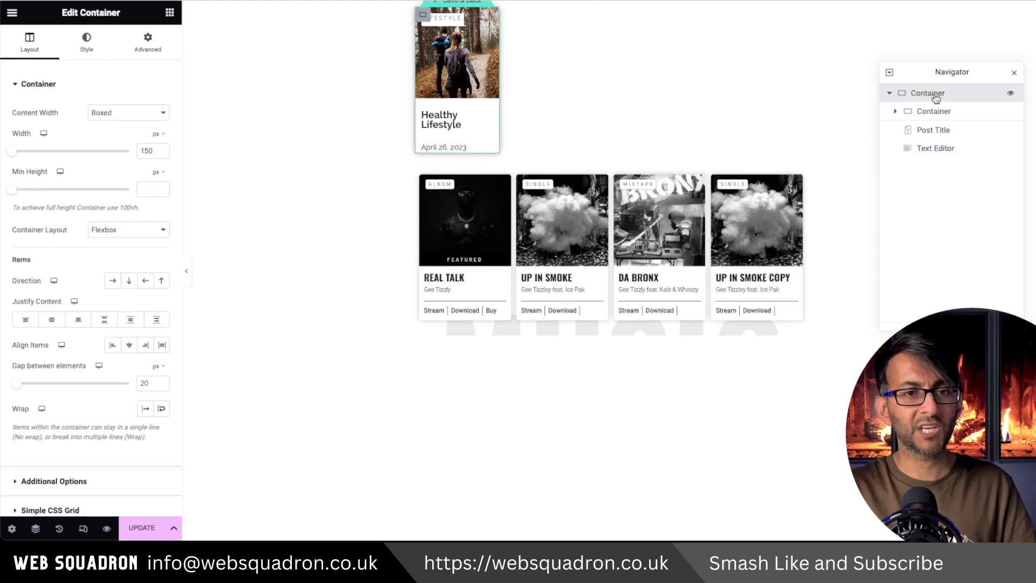
left_click(152, 383)
type("0")
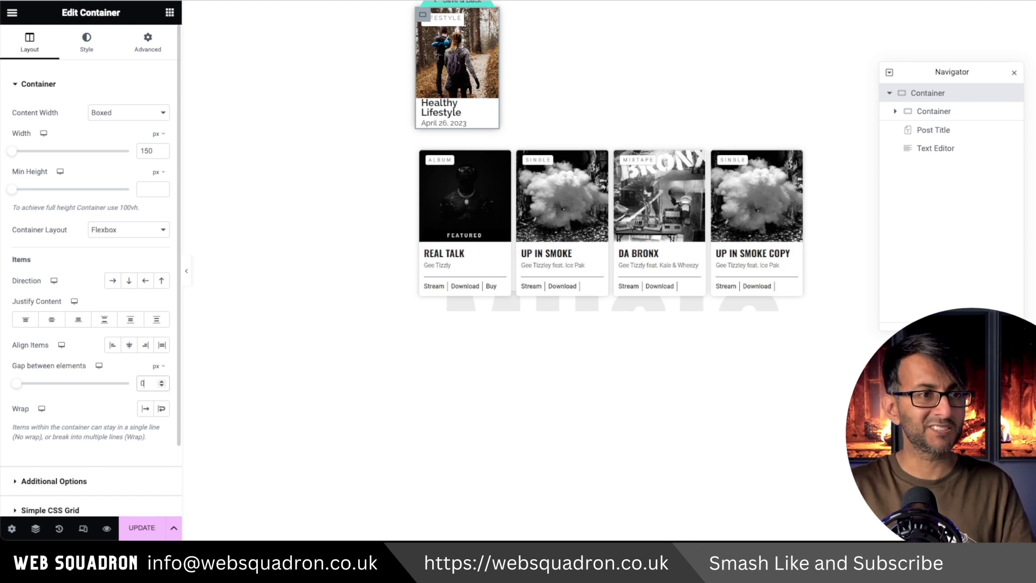
Increase the post title's top margin and set the post date text's top margin to 6 px.
left_click(936, 131)
left_click(41, 124)
left_click(41, 124)
left_click(40, 124)
left_click(40, 124)
left_click(41, 124)
left_click(40, 124)
left_click(40, 124)
left_click(41, 124)
left_click(934, 150)
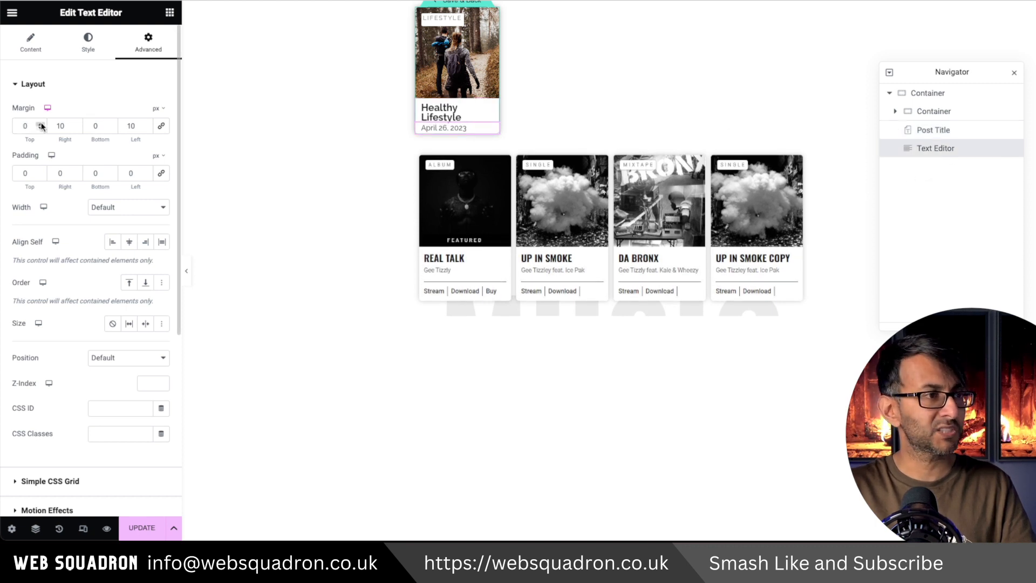
left_click(41, 124)
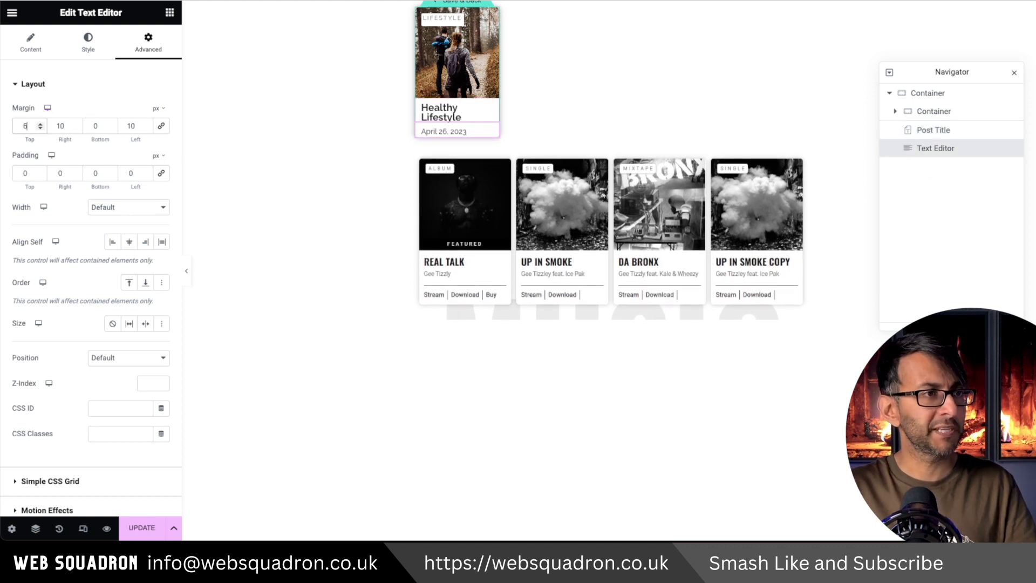
Add a centred Divider widget below the post date, 89% wide with a gap of 10.
left_click(170, 12)
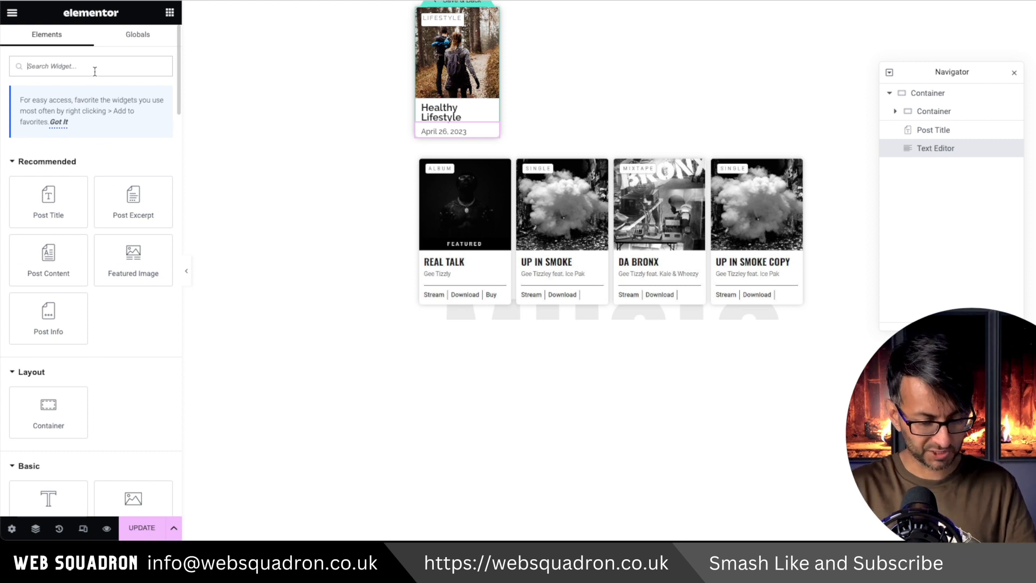
type("divide")
left_click(60, 156)
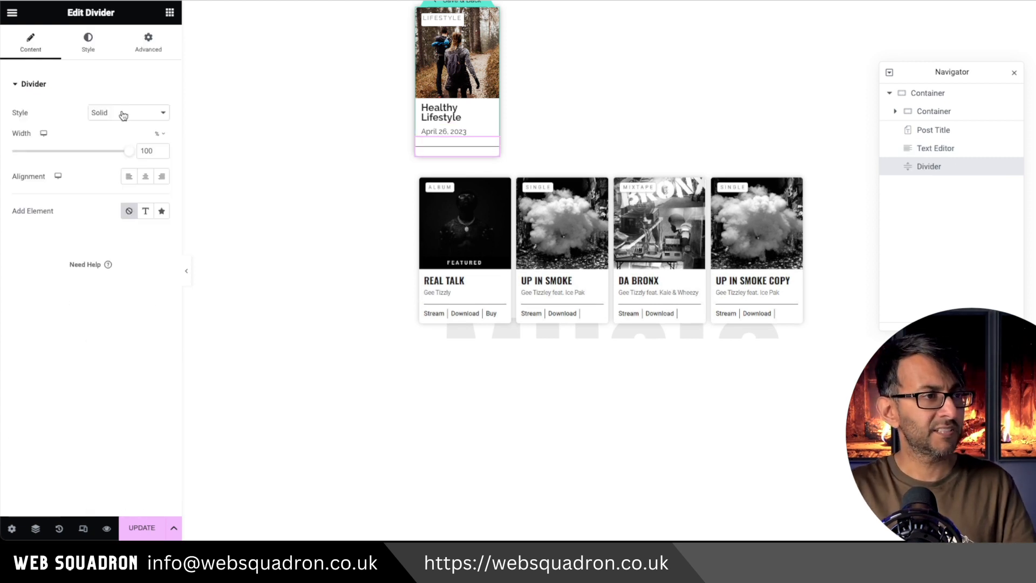
left_click(145, 178)
left_click_drag(129, 156, 120, 156)
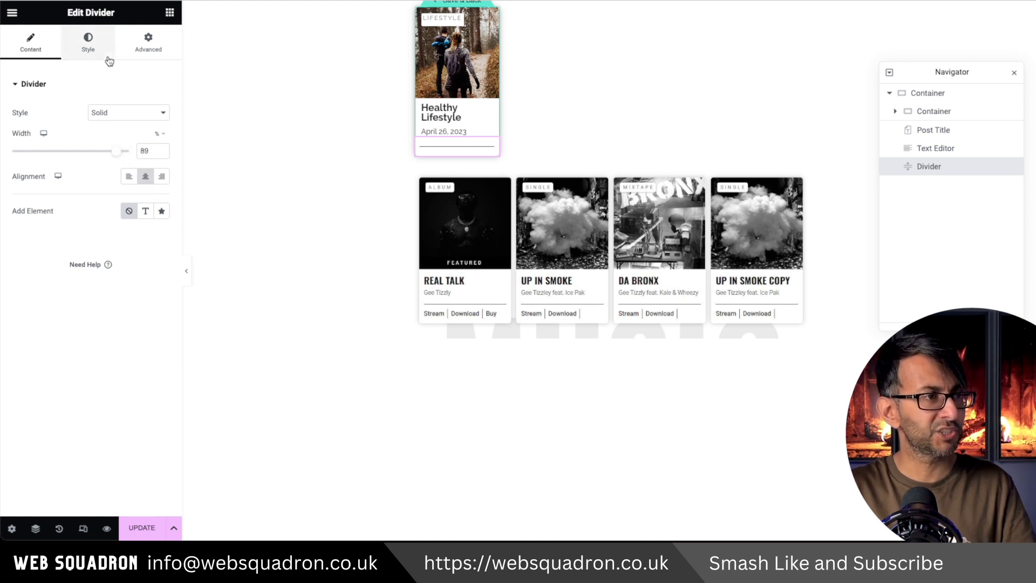
left_click(88, 43)
left_click_drag(21, 206, 30, 205)
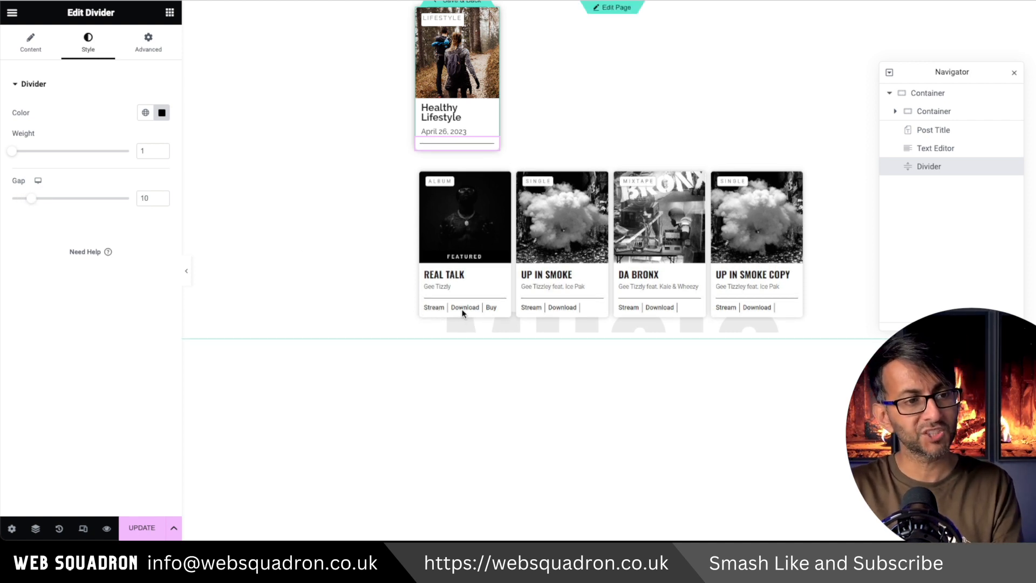
Add an Icon List widget below the divider and delete its second and third default items.
left_click(169, 11)
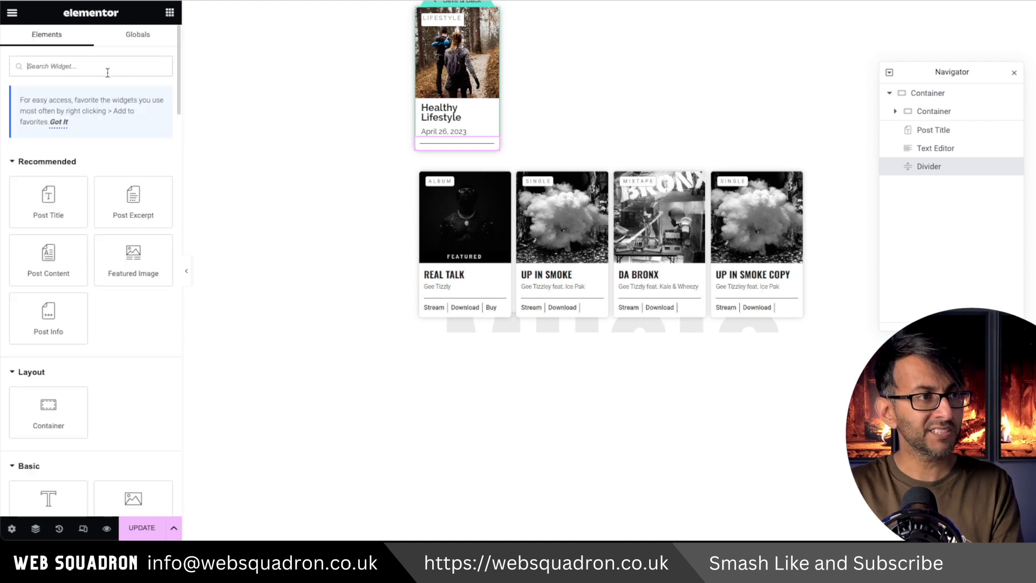
type("icon")
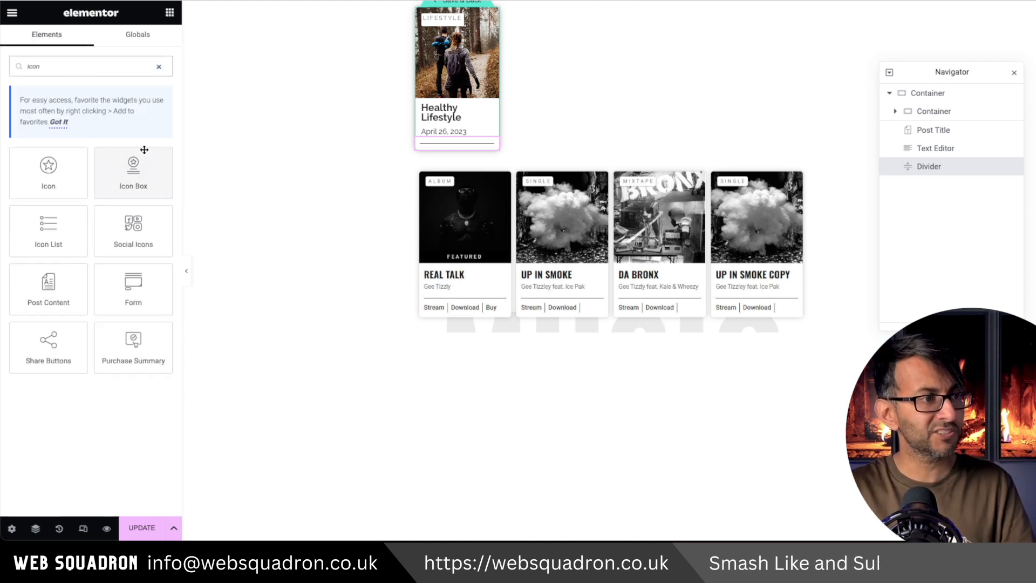
left_click_drag(57, 245, 459, 145)
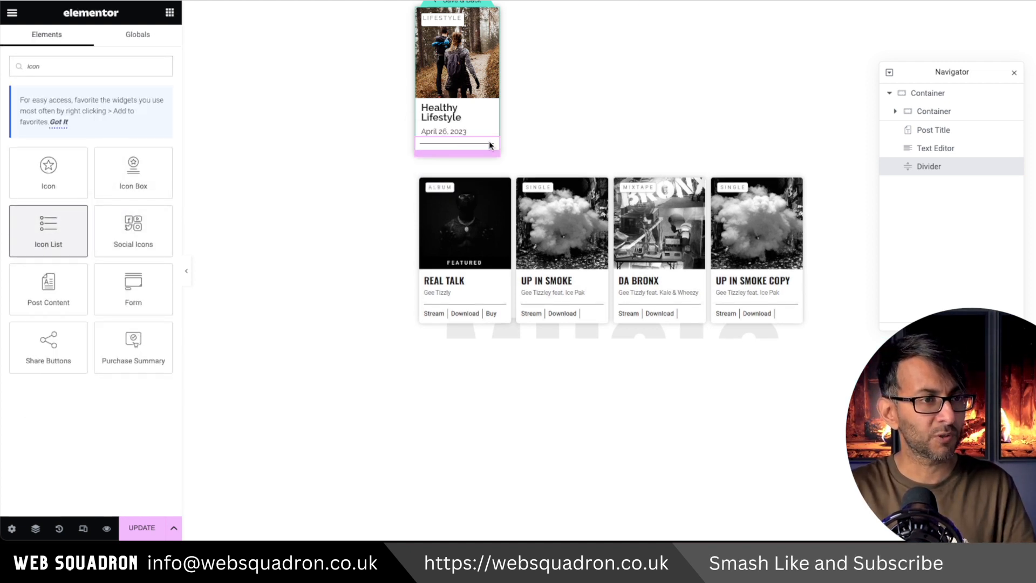
left_click(161, 115)
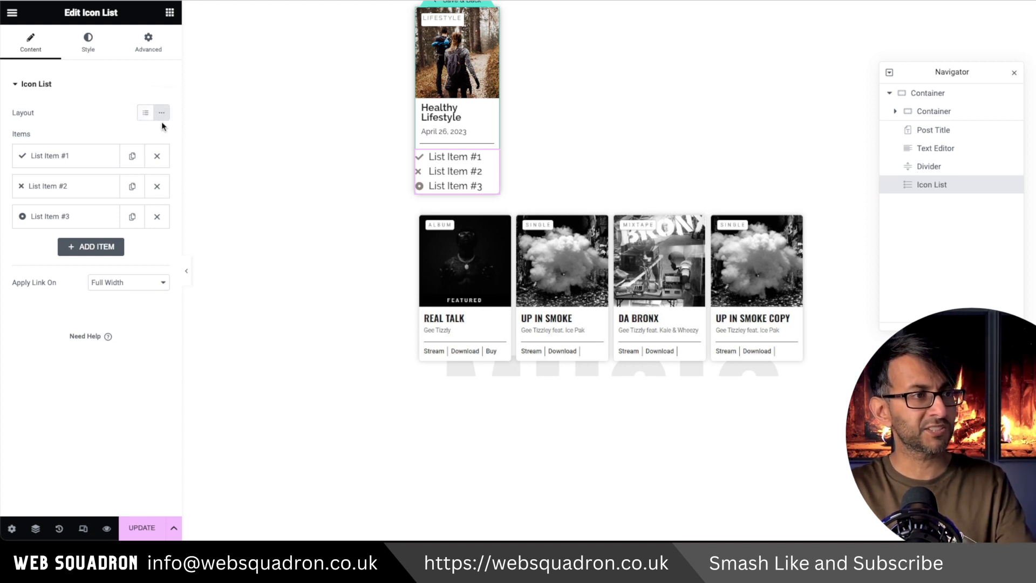
left_click(156, 186)
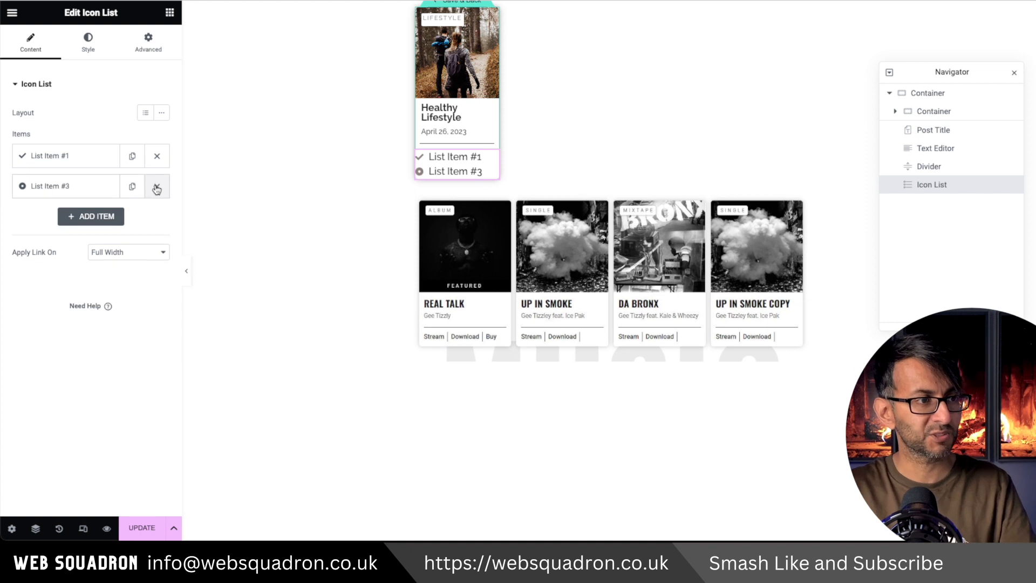
left_click(156, 187)
Remove the list item's icon and make three text-only items named Stream, Download and Buy.
left_click(81, 162)
left_click(153, 237)
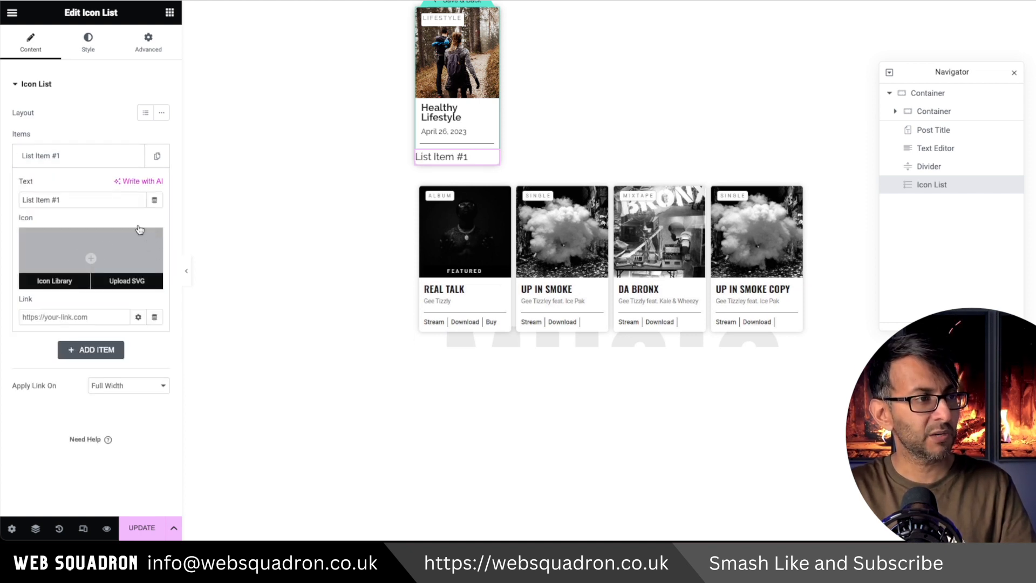
left_click_drag(70, 205, 0, 197)
type("Stream")
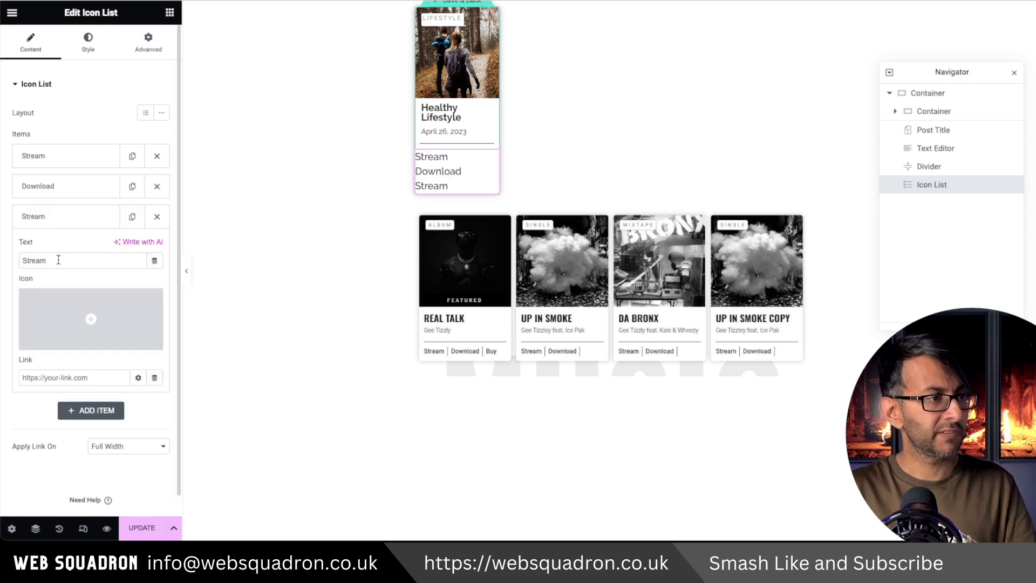
left_click_drag(59, 260, 3, 260)
type("Buy")
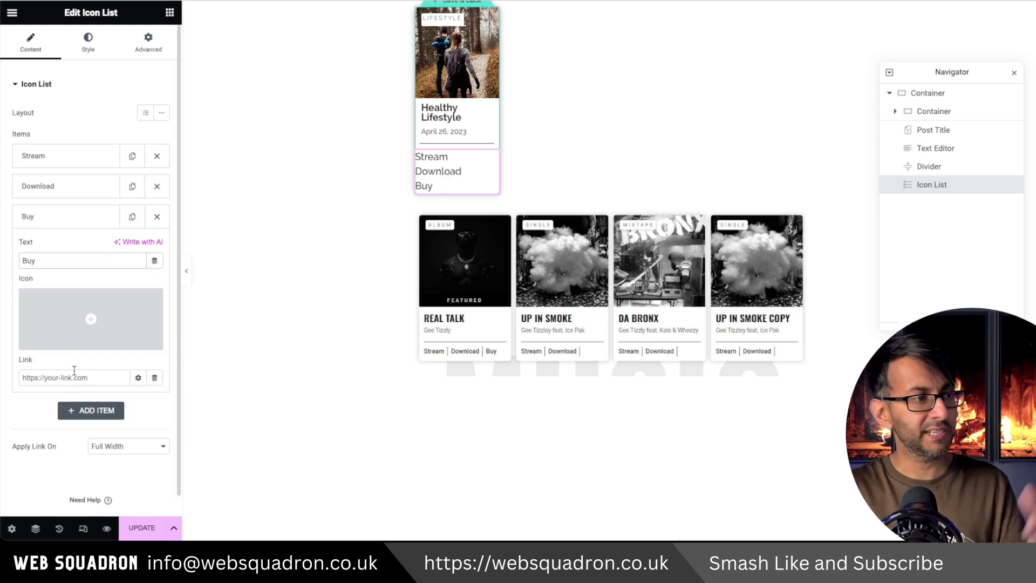
left_click(68, 219)
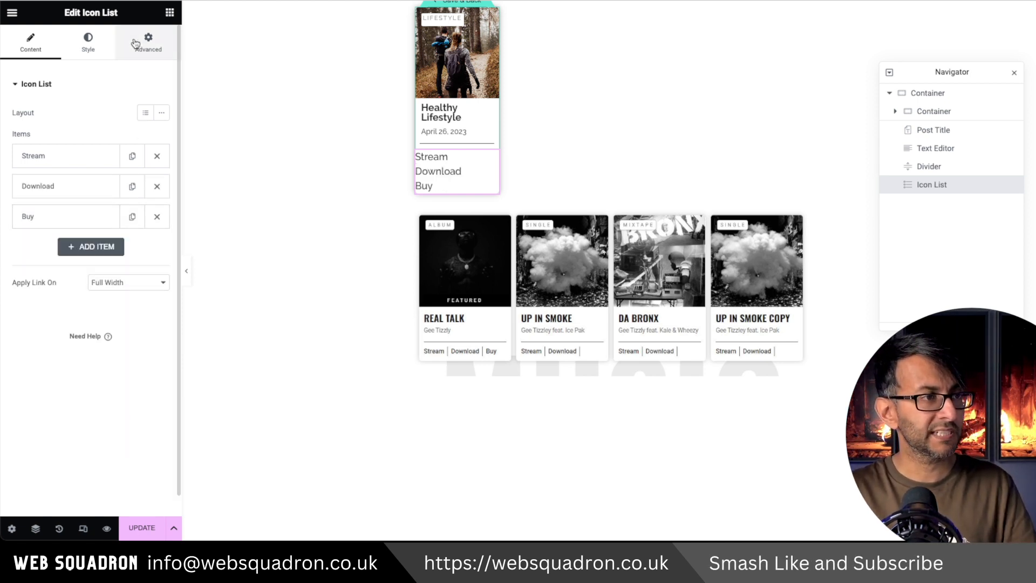
Set the icon list's text size to 12 px.
left_click(88, 42)
left_click(120, 255)
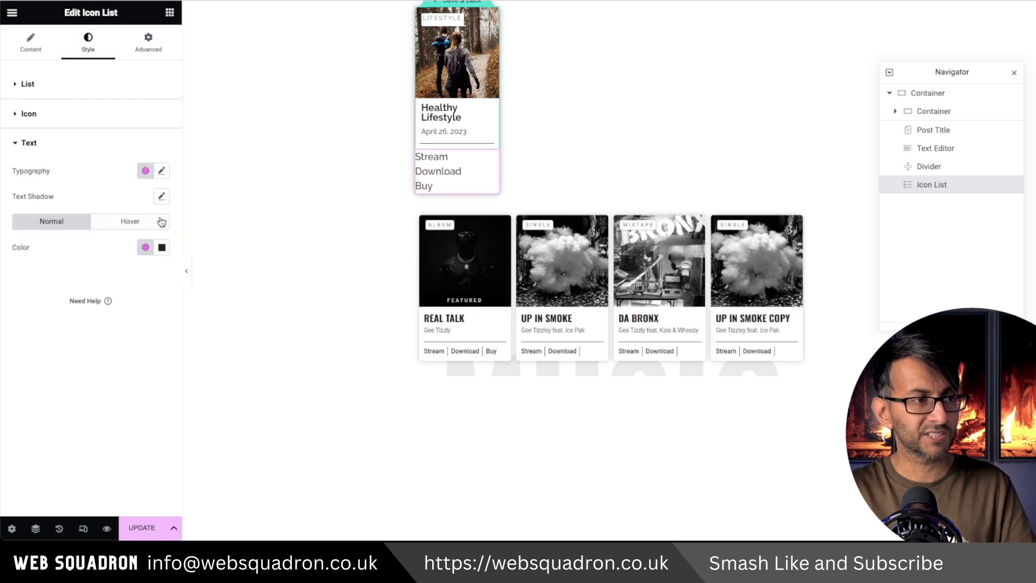
left_click(161, 170)
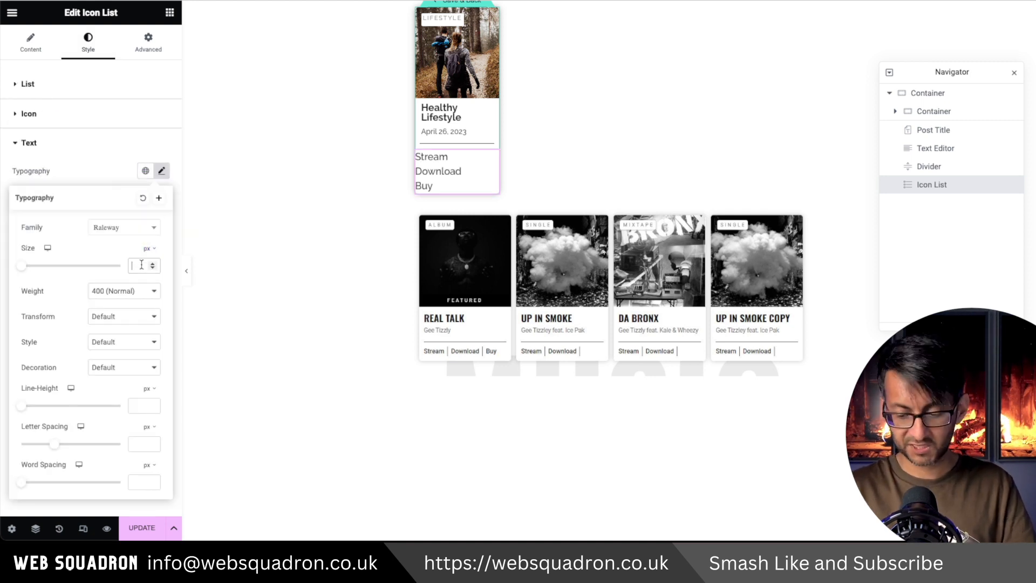
type("12")
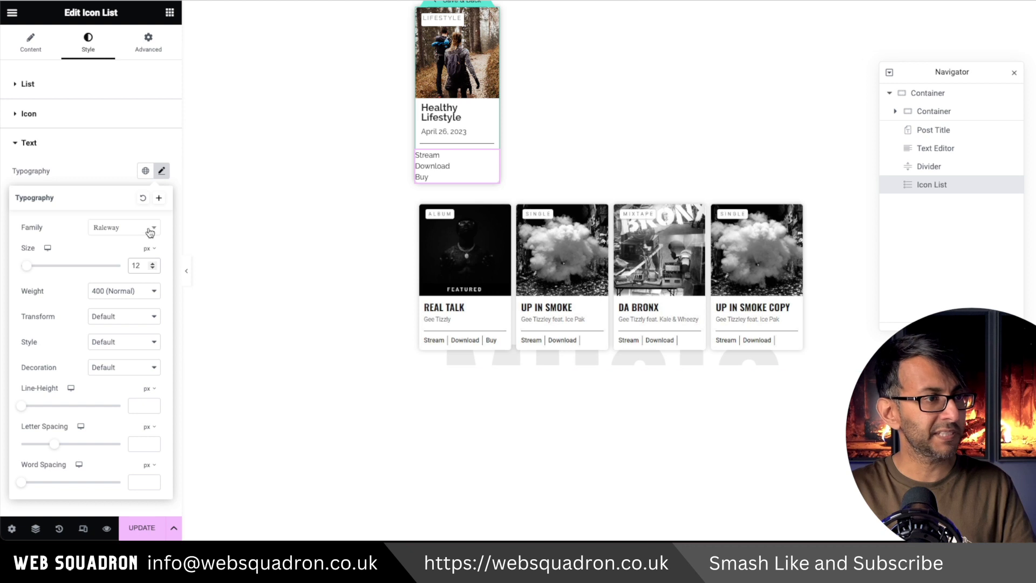
Enable the divider between the icon list items and switch the list to the inline layout.
left_click(162, 199)
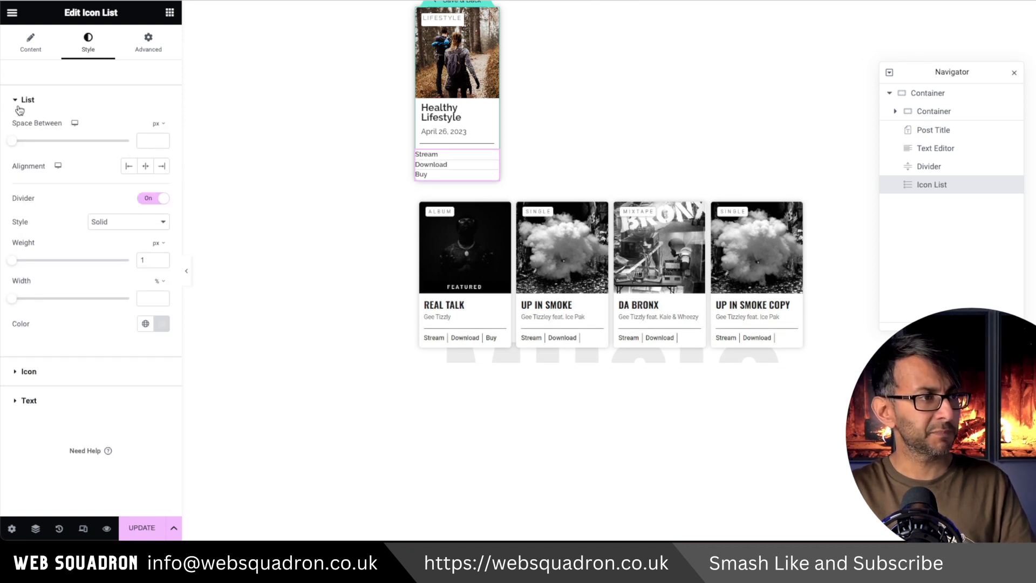
left_click(34, 47)
left_click(162, 115)
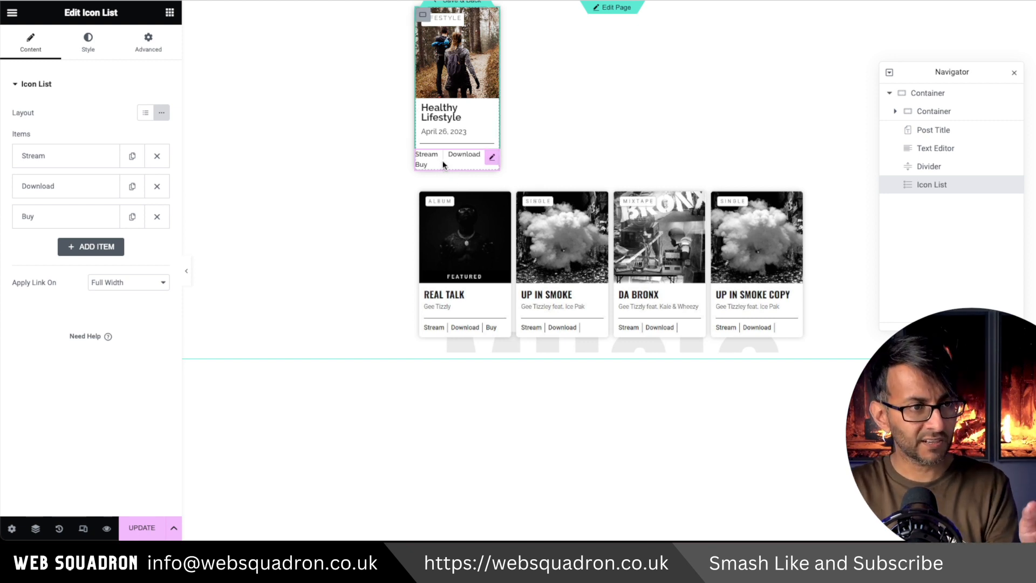
Give the list divider a 70% height and the Secondary global color, and set the space between items to 6 px.
left_click(88, 46)
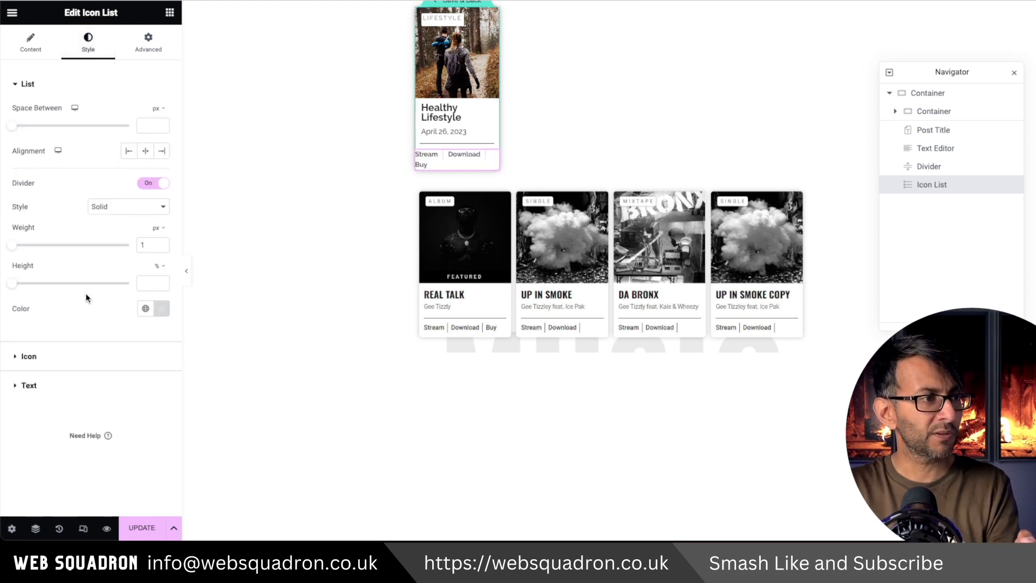
left_click_drag(11, 284, 96, 278)
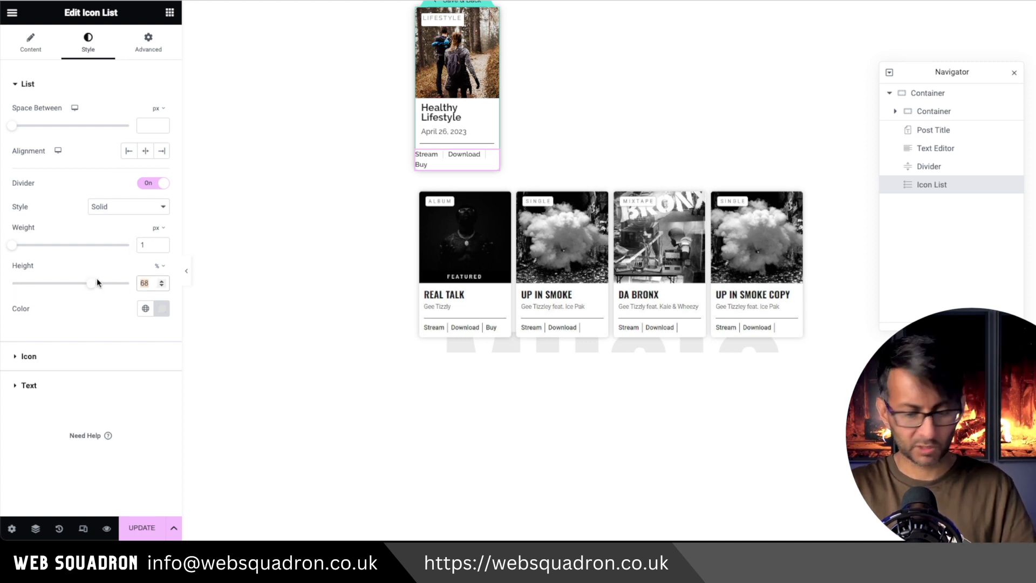
type("70")
left_click(145, 308)
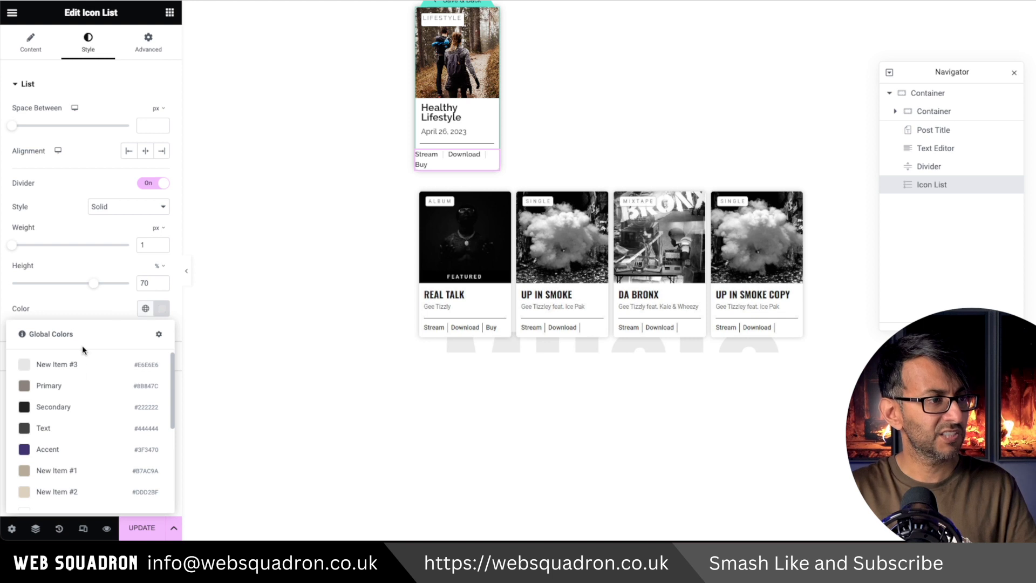
left_click(79, 407)
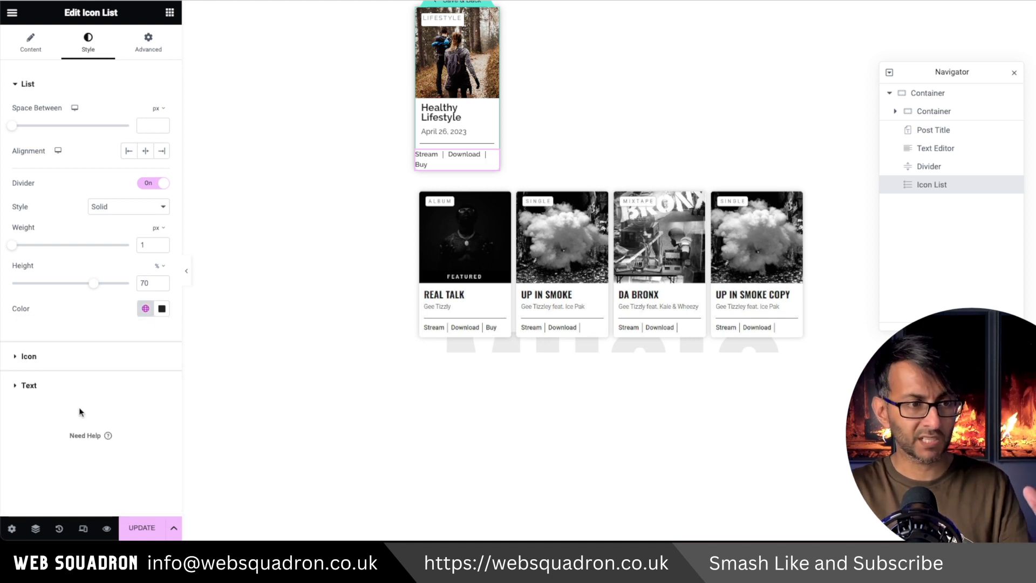
left_click_drag(12, 125, 23, 130)
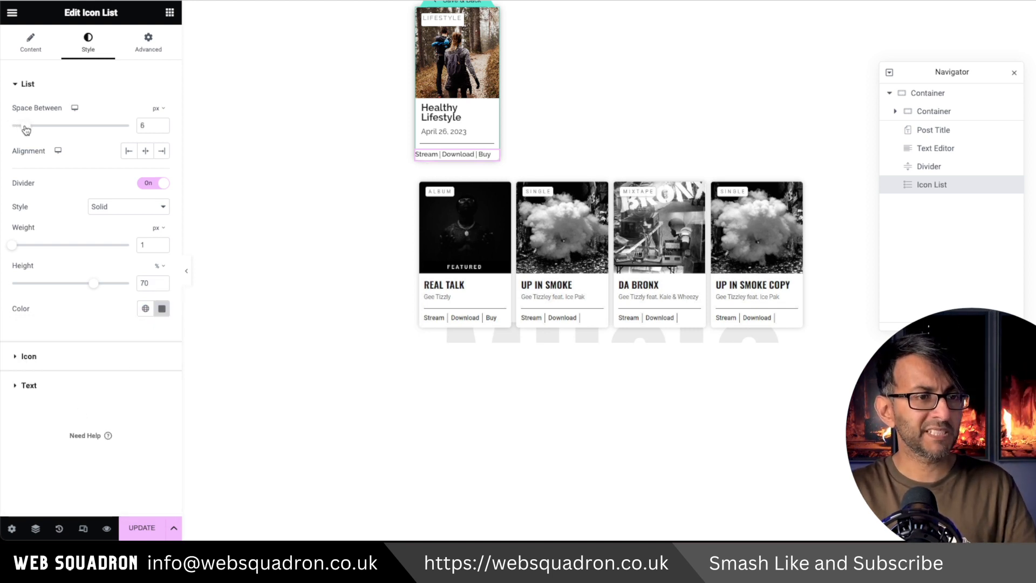
Unlink the icon list's margin and padding sides and set its left margin to 10 px.
left_click(148, 43)
left_click(161, 127)
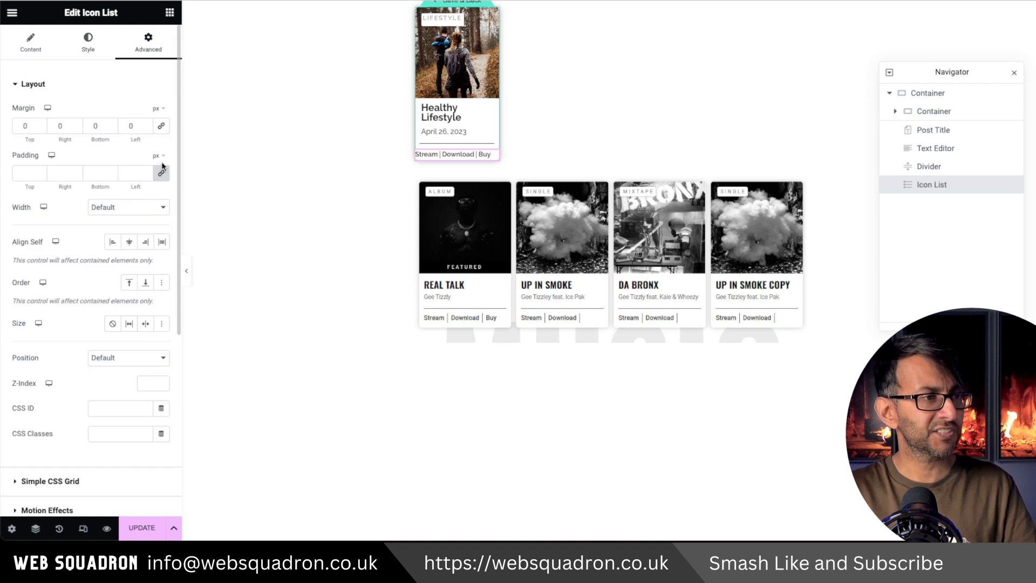
left_click(161, 174)
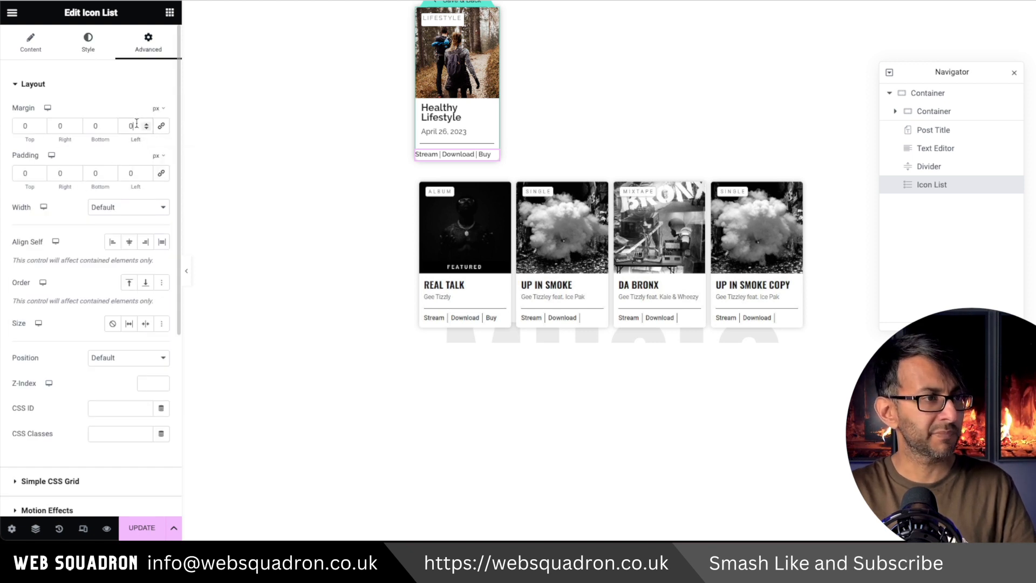
type("10")
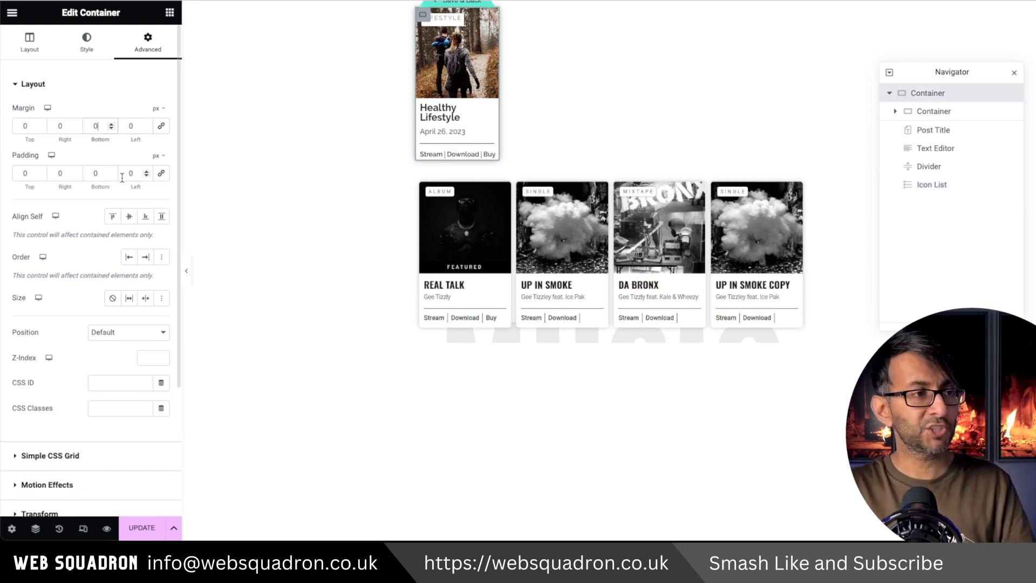
Set the outer container's bottom padding to 10 px.
double_click(102, 172)
type("10")
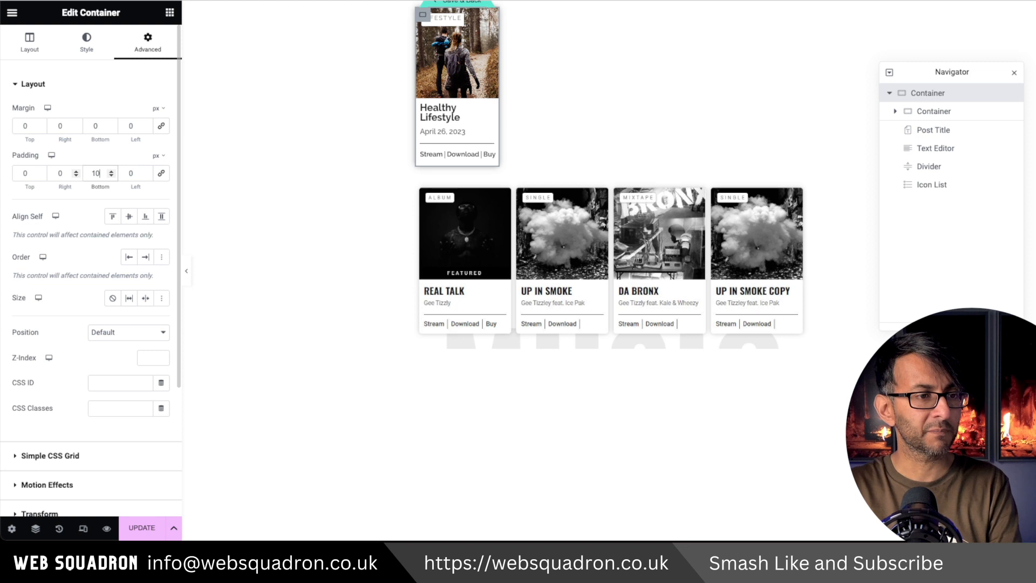